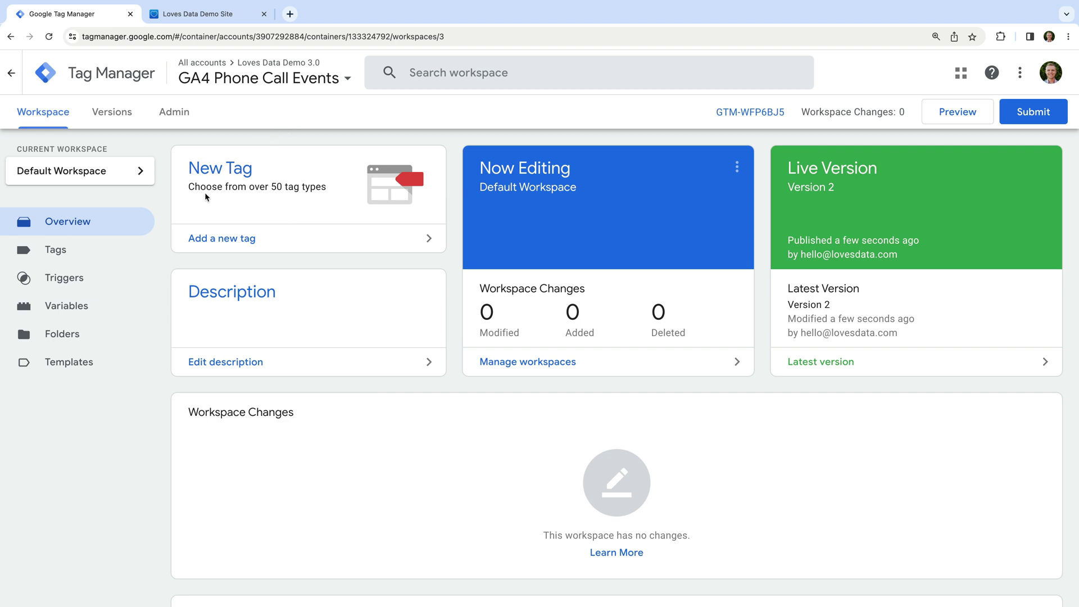
Step: Review the container's existing tags and open the Contact page of the Loves Data Demo Site
{"action": "left_click", "coordinate": [91, 262]}
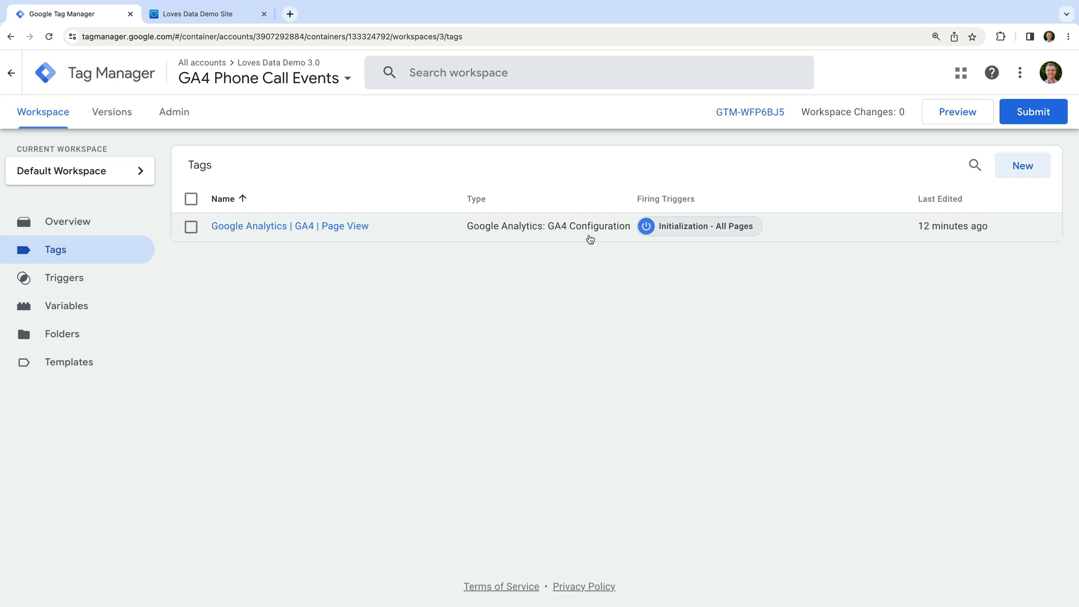
{"action": "left_click", "coordinate": [225, 15]}
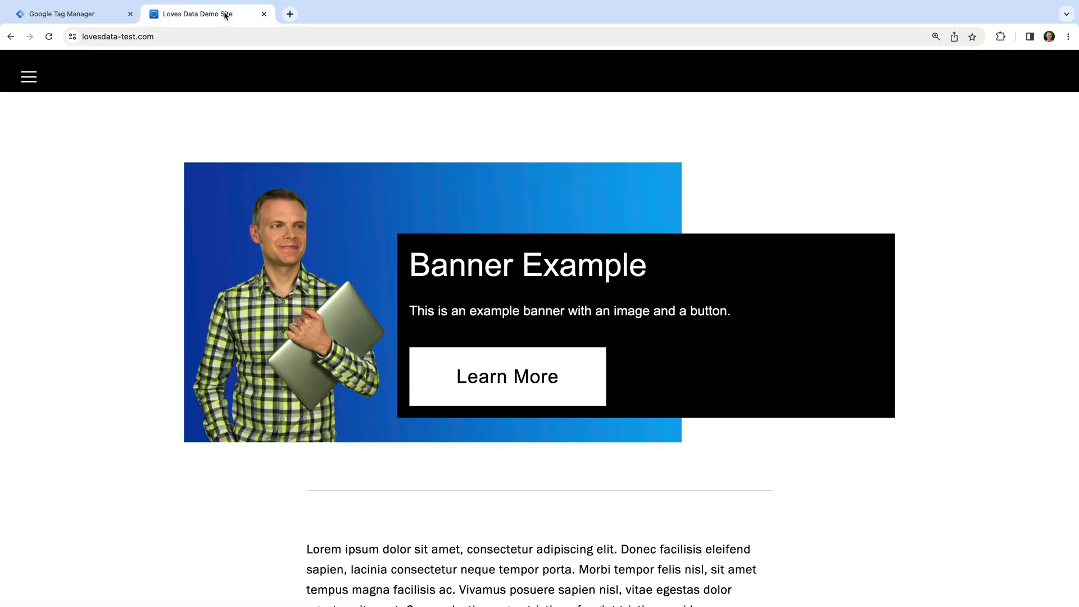
{"action": "left_click", "coordinate": [29, 76]}
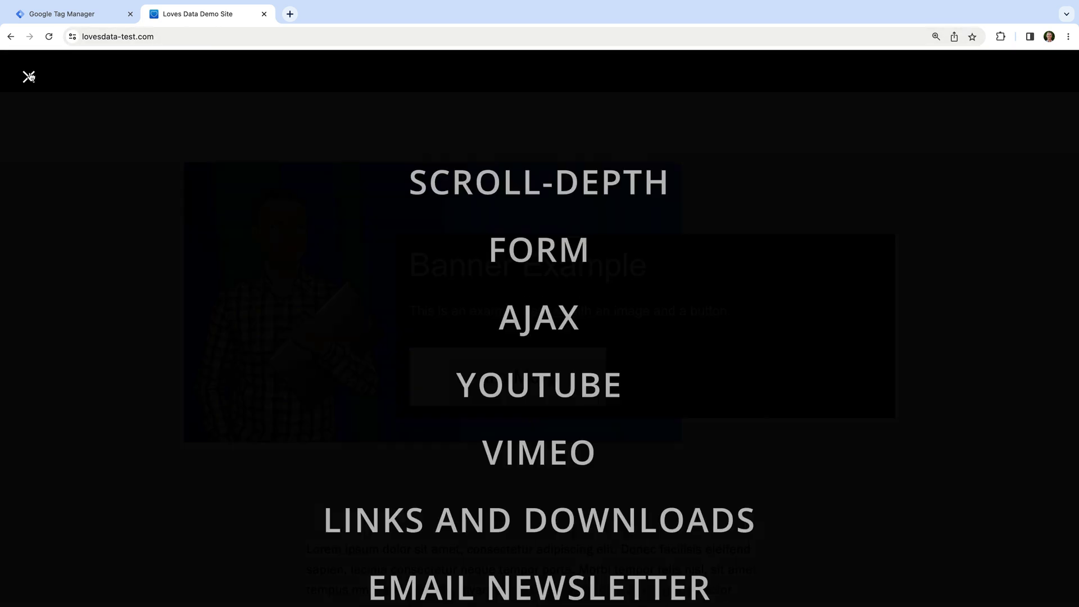
{"action": "scroll", "coordinate": [631, 313], "scroll_direction": "down", "scroll_amount": 6}
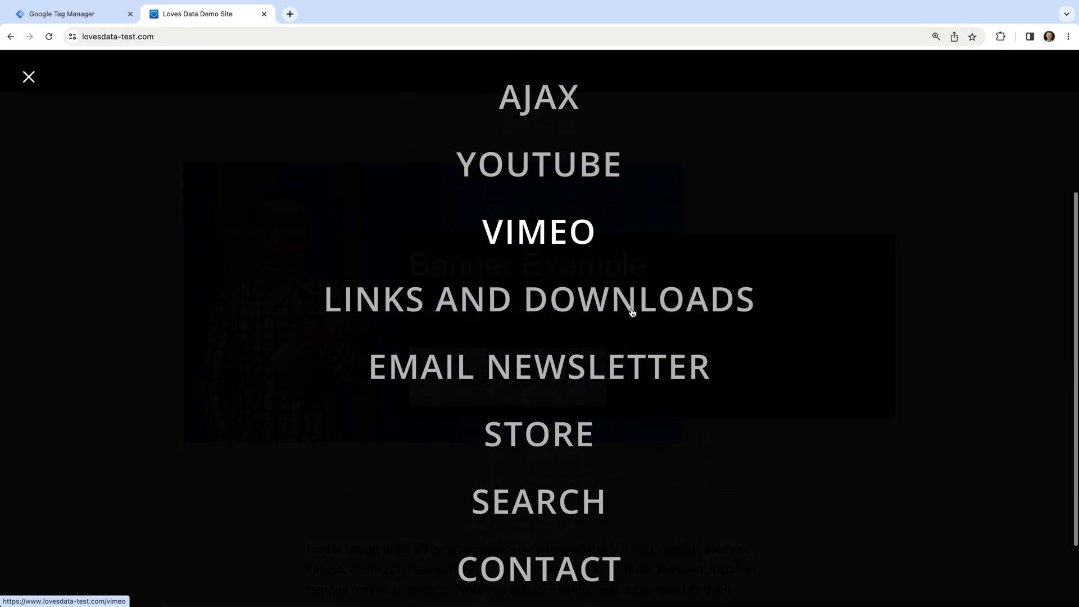
{"action": "left_click", "coordinate": [559, 479]}
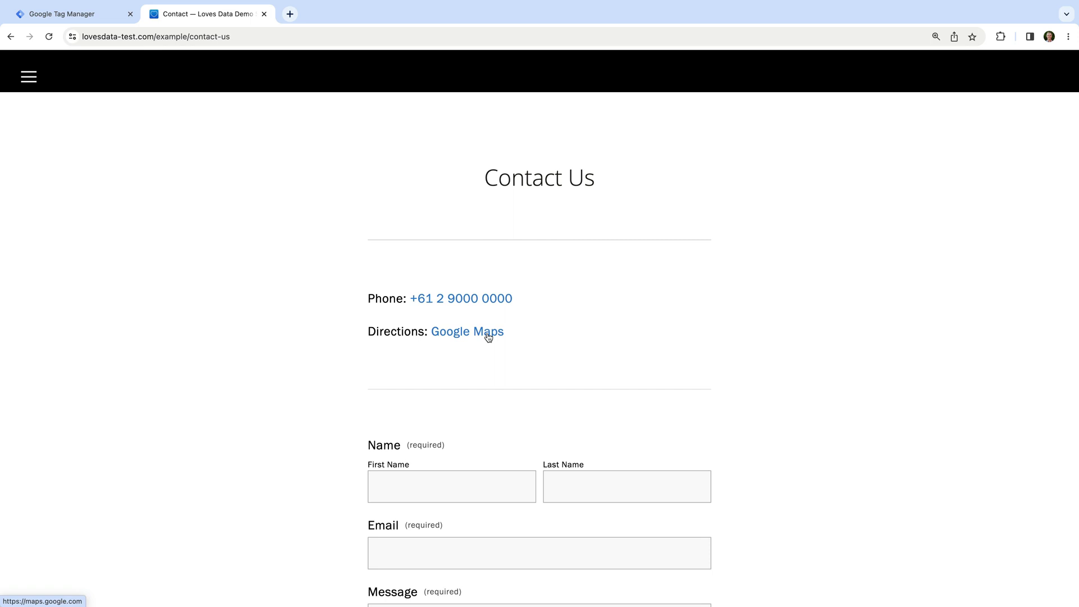
Step: Inspect the HTML of the phone number link on the Contact page to examine its href value
{"action": "right_click", "coordinate": [462, 298]}
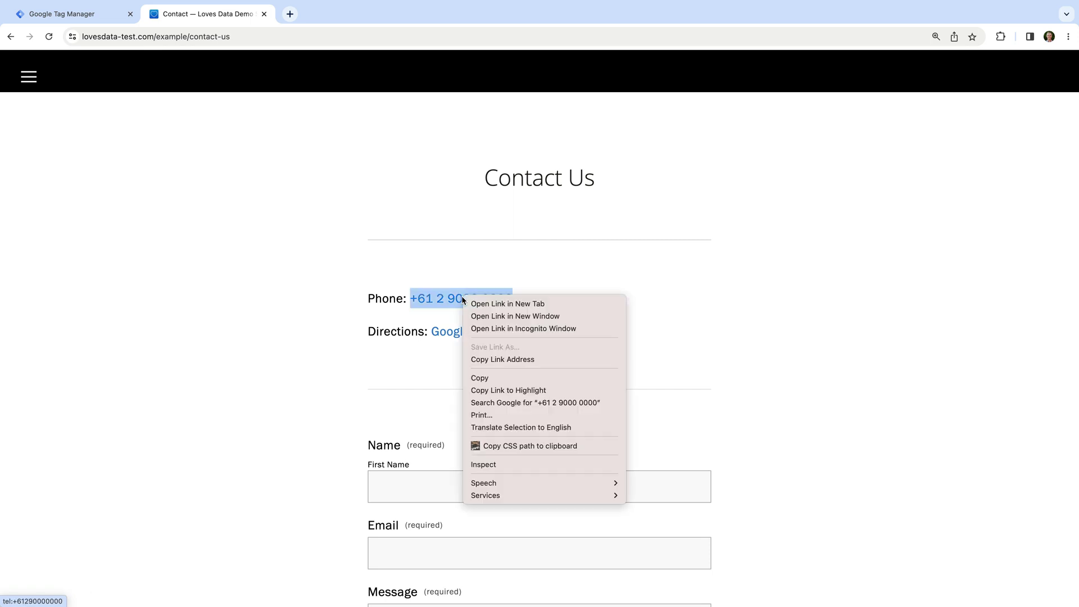
{"action": "left_click", "coordinate": [502, 466]}
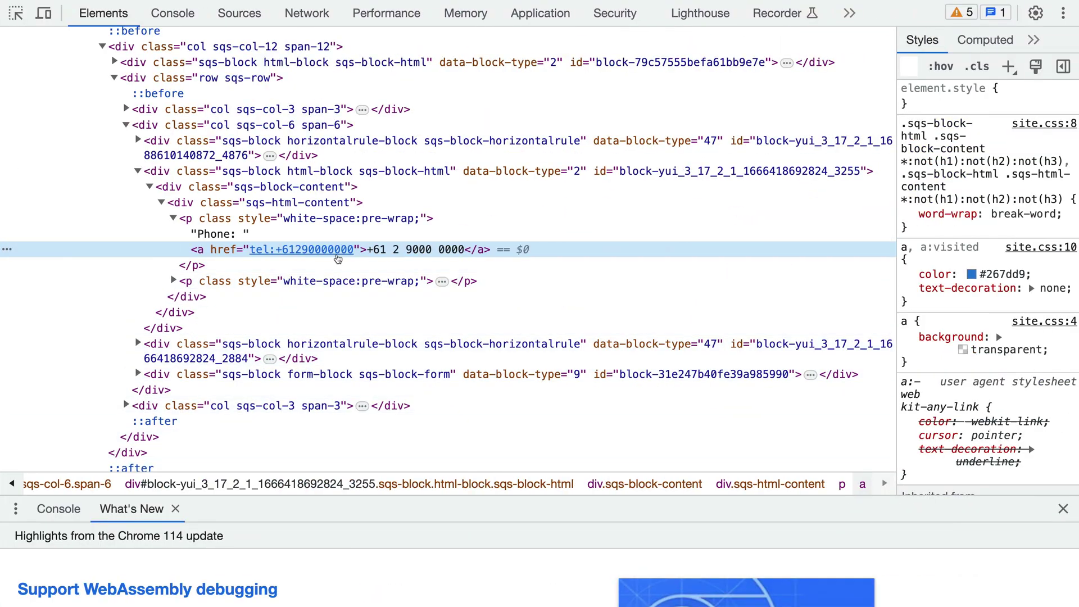
{"action": "mouse_move", "coordinate": [338, 258]}
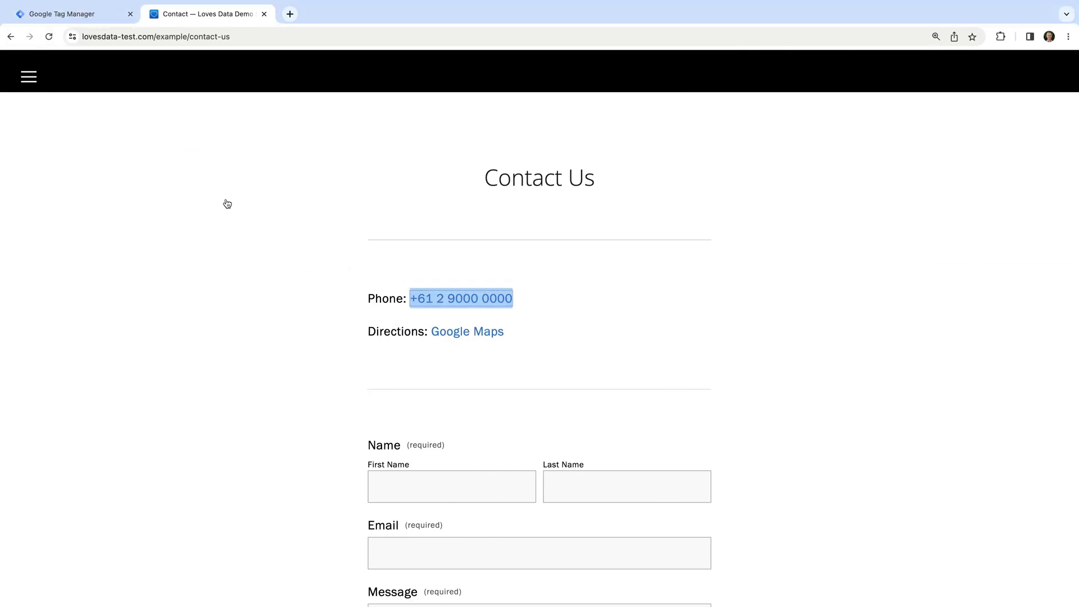
Step: Return to Google Tag Manager and enable the built-in variables Click URL and Click Text
{"action": "left_click", "coordinate": [108, 10]}
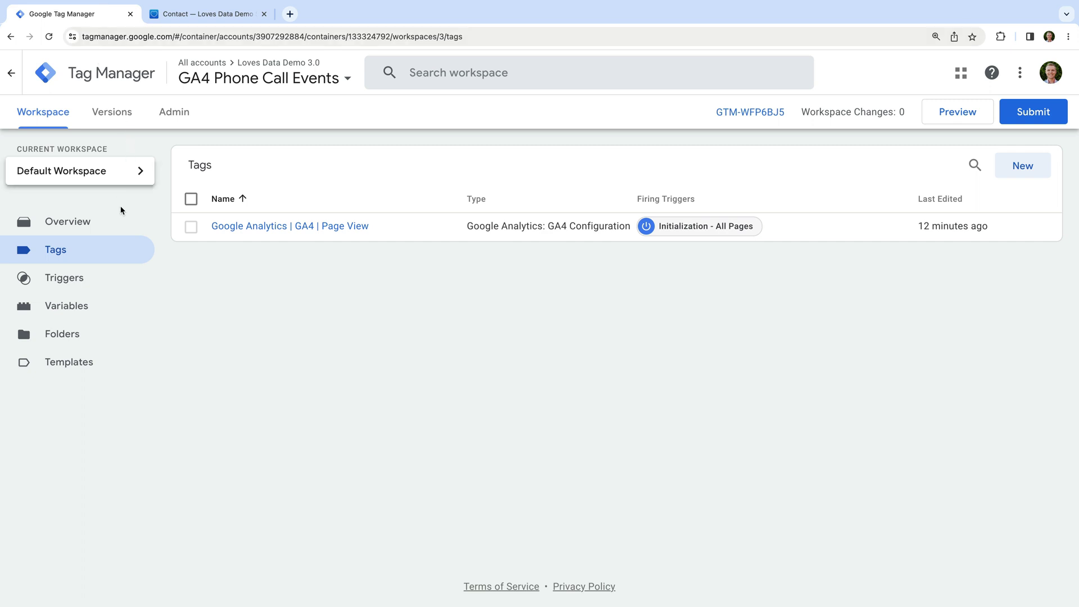
{"action": "left_click", "coordinate": [105, 312]}
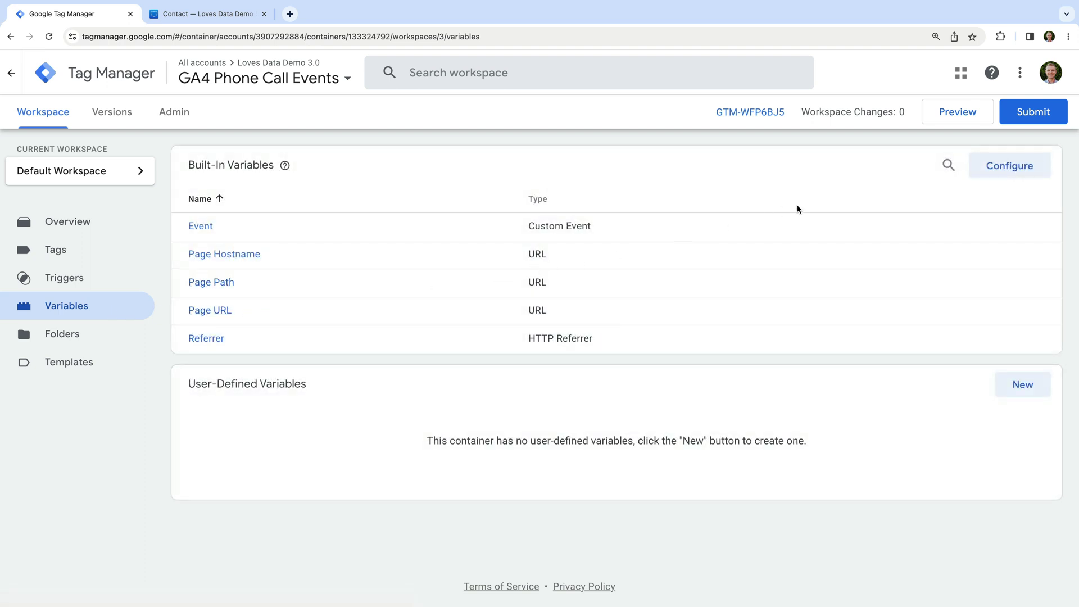
{"action": "left_click", "coordinate": [997, 172]}
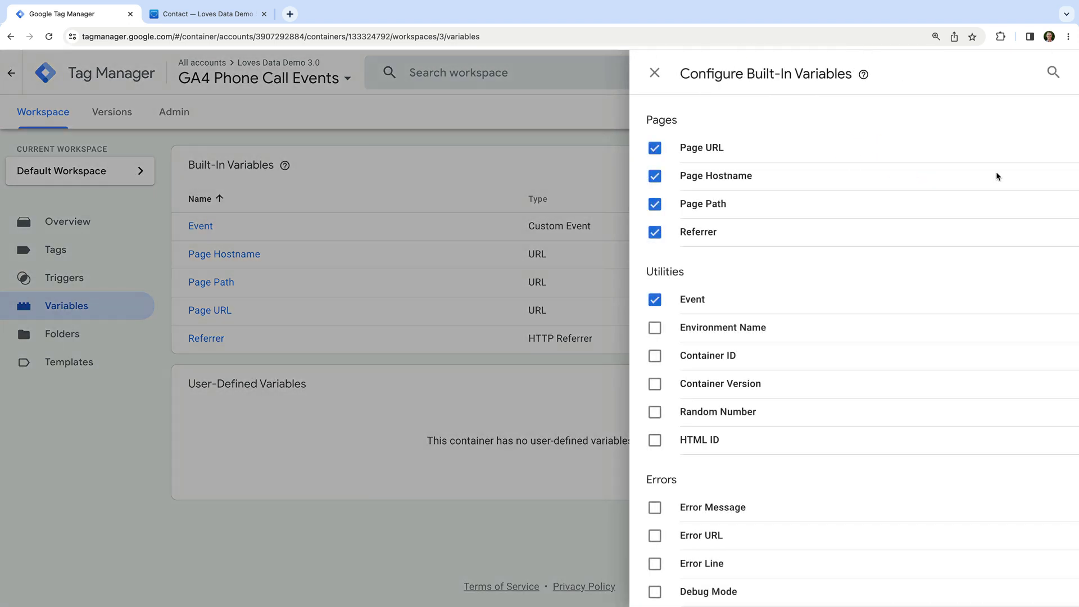
{"action": "scroll", "coordinate": [945, 227], "scroll_direction": "down", "scroll_amount": 3}
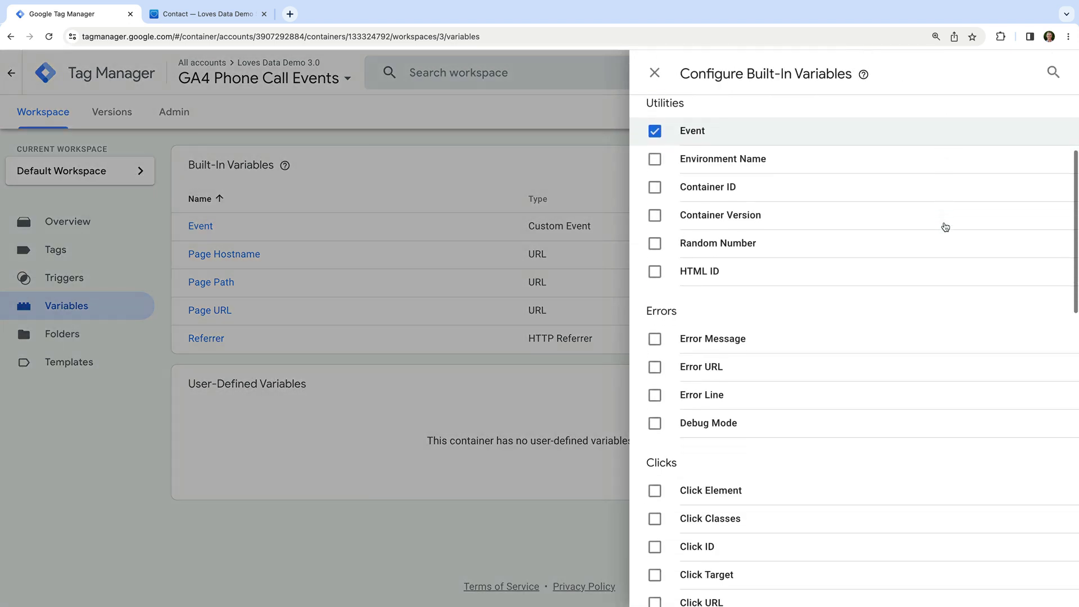
{"action": "scroll", "coordinate": [945, 227], "scroll_direction": "down", "scroll_amount": 5}
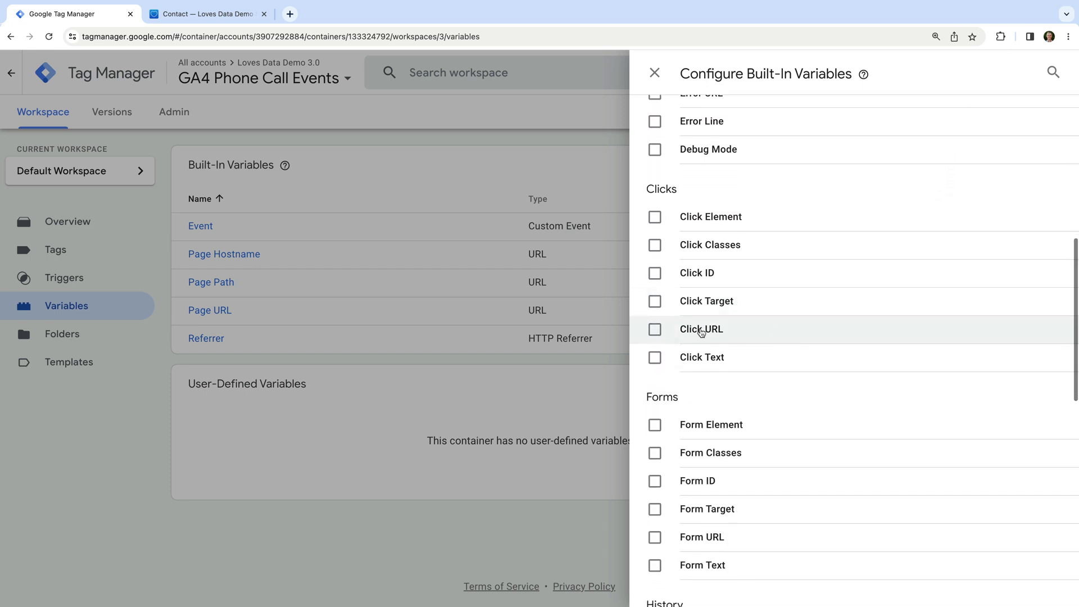
{"action": "left_click", "coordinate": [654, 329]}
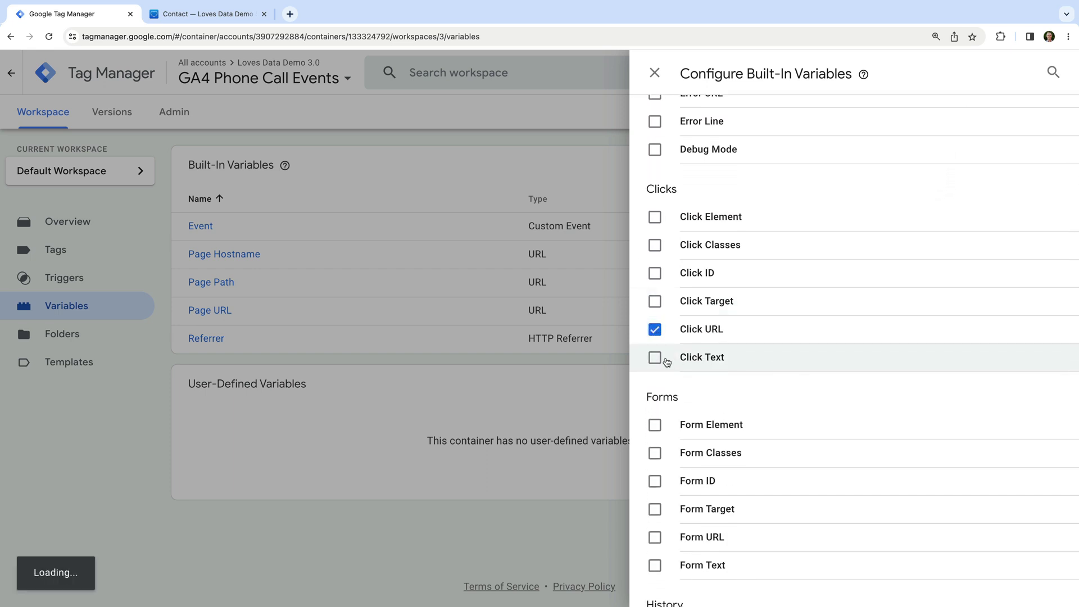
{"action": "left_click", "coordinate": [654, 359]}
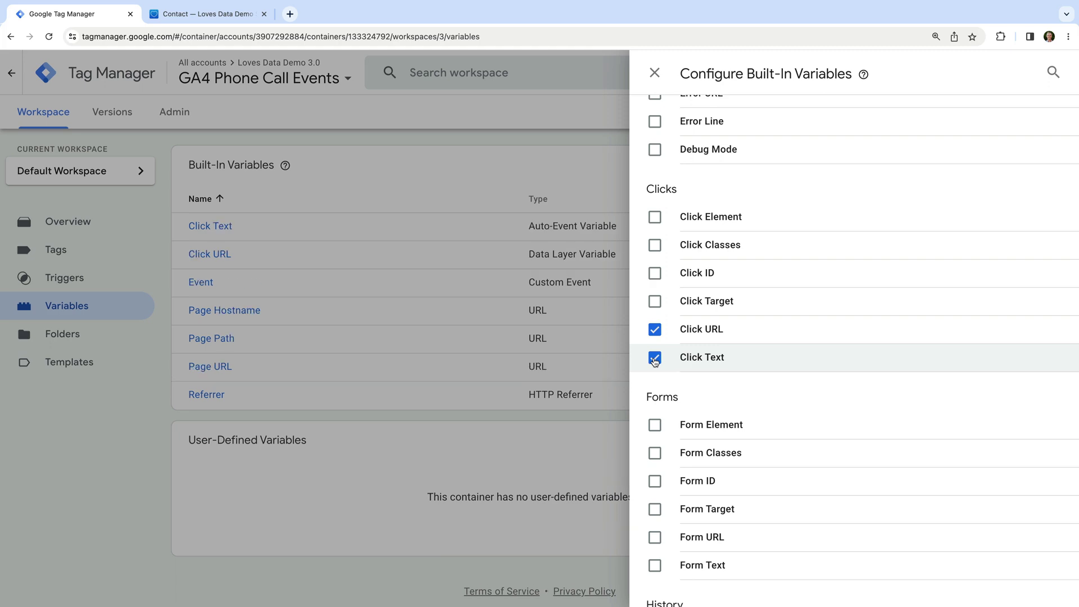
{"action": "left_click", "coordinate": [145, 255]}
Step: Create a new trigger and name it "Phone Number Click"
{"action": "left_click", "coordinate": [80, 280]}
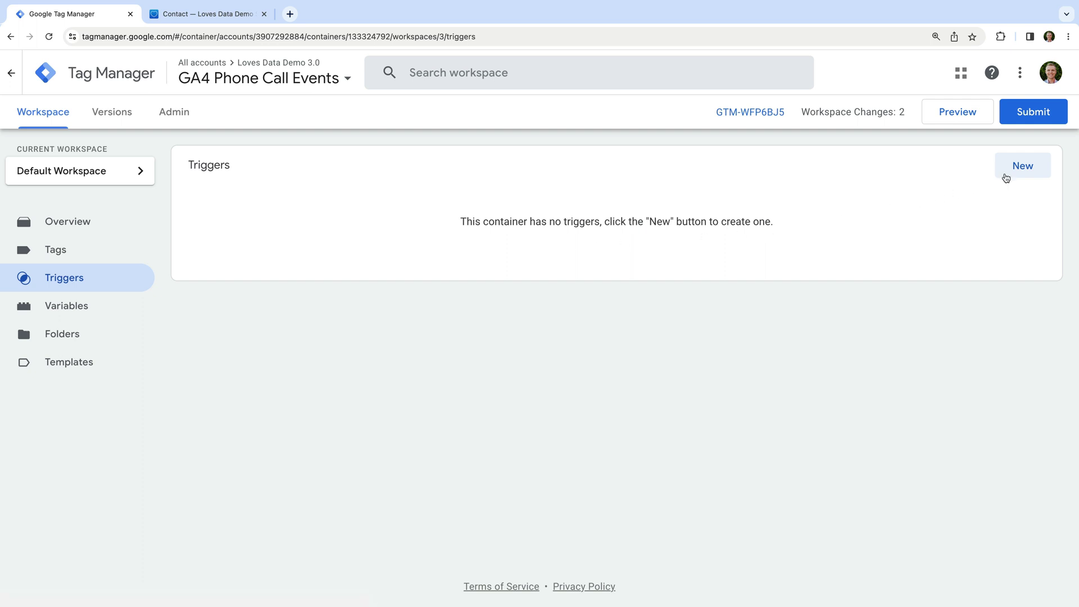
{"action": "left_click", "coordinate": [1022, 167]}
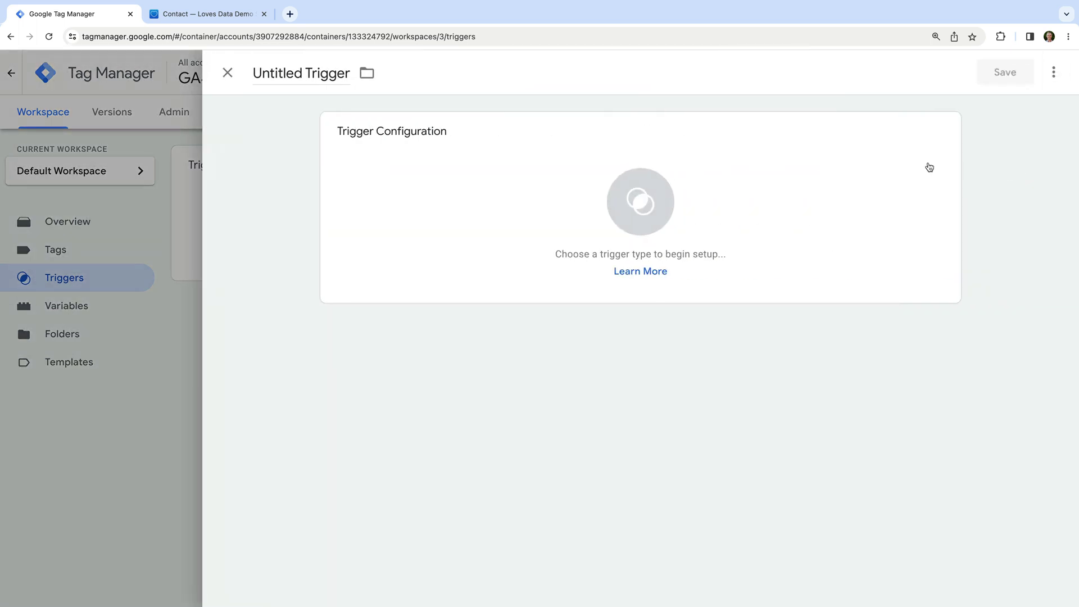
{"action": "left_click", "coordinate": [306, 74]}
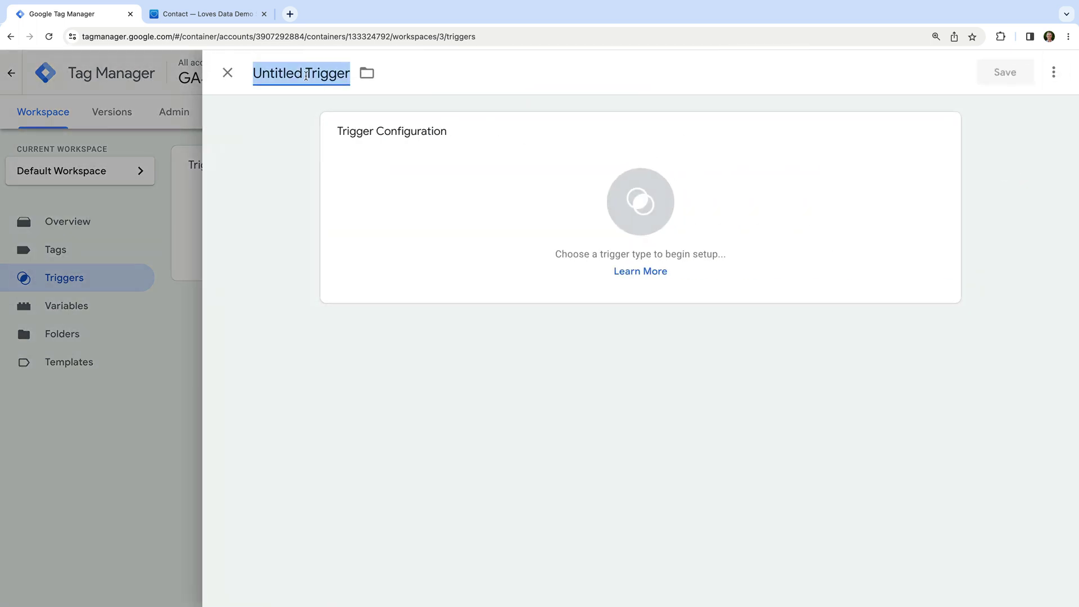
{"action": "type", "text": "Phone Number Click"}
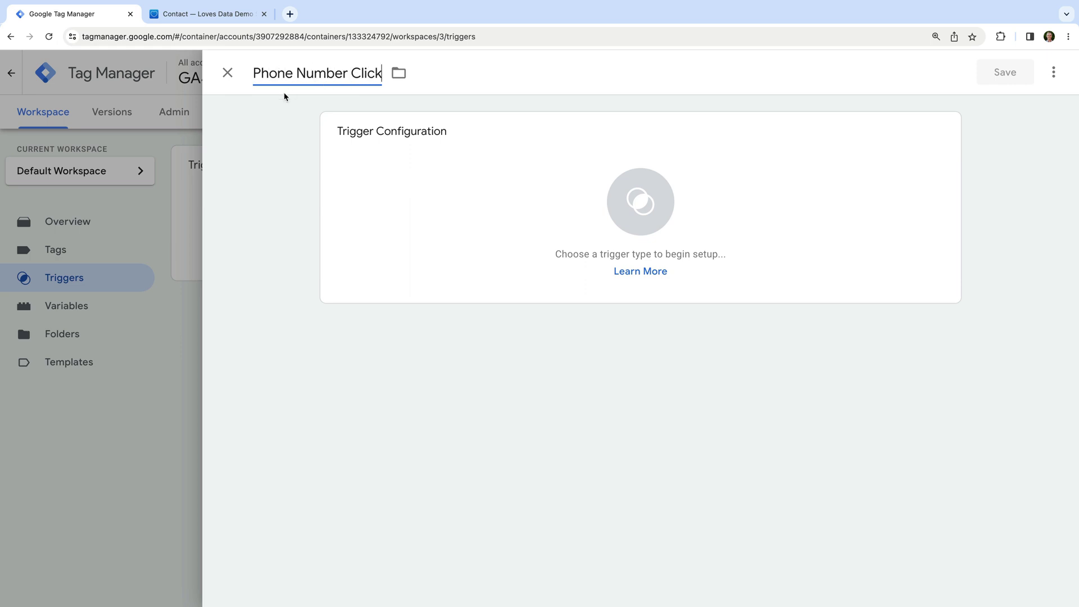
{"action": "left_click", "coordinate": [261, 111]}
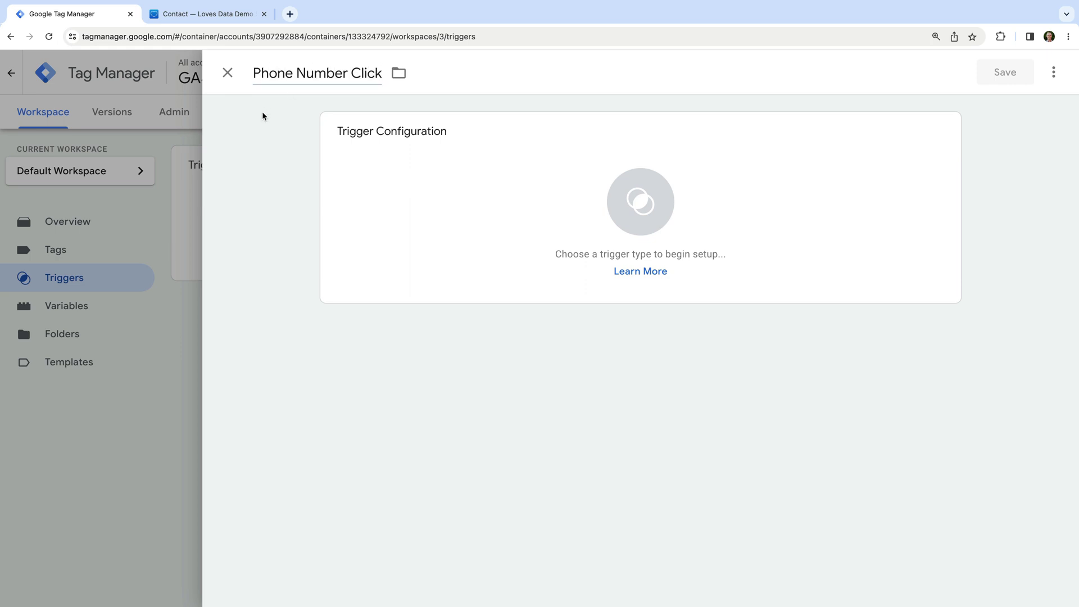
Step: Set the trigger type of the Phone Number Click trigger to Just Links
{"action": "left_click", "coordinate": [444, 152]}
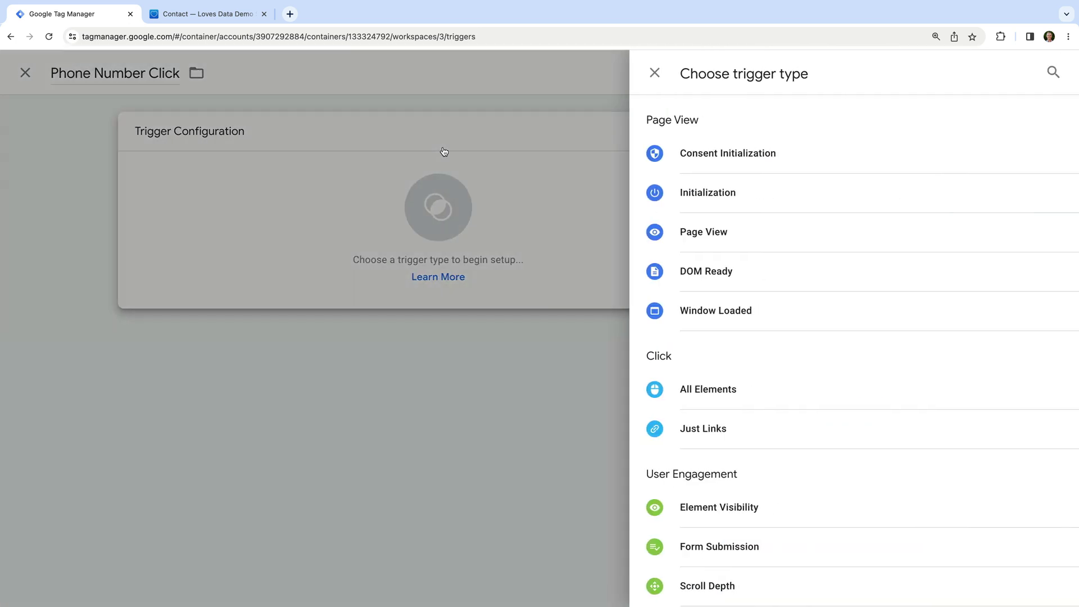
{"action": "scroll", "coordinate": [783, 323], "scroll_direction": "down", "scroll_amount": 2}
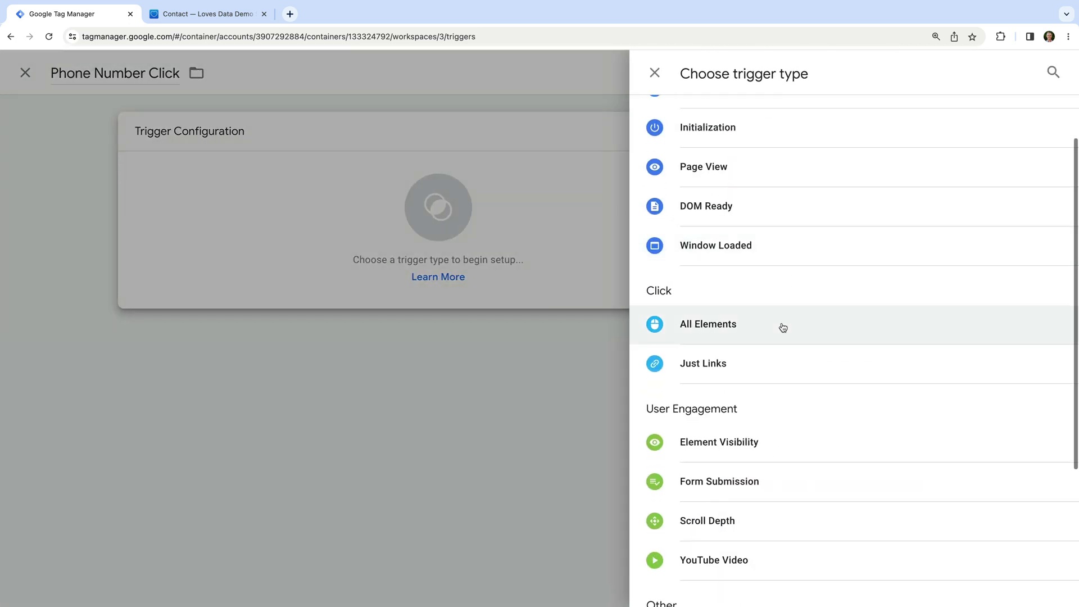
{"action": "left_click", "coordinate": [711, 373]}
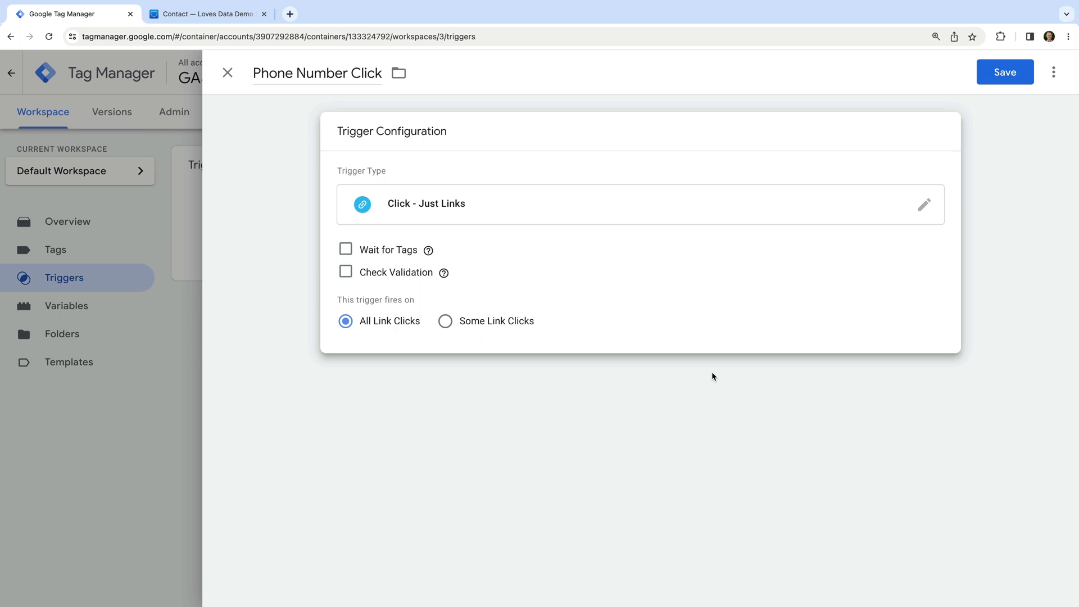
Step: Limit the trigger to Some Link Clicks where Click URL starts with "tel:", and save it
{"action": "left_click", "coordinate": [518, 329]}
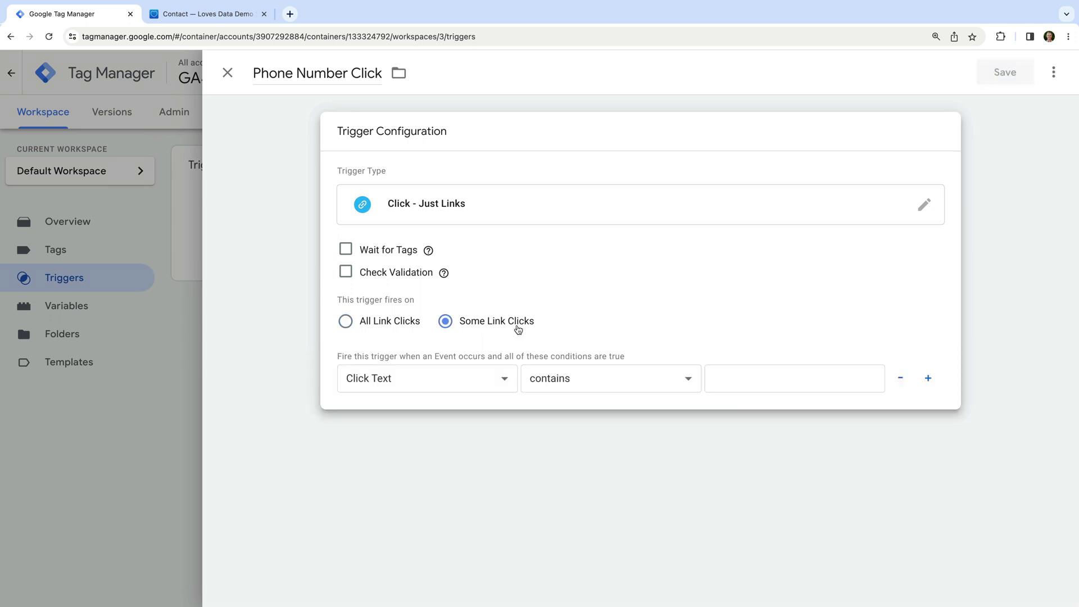
{"action": "left_click", "coordinate": [504, 381]}
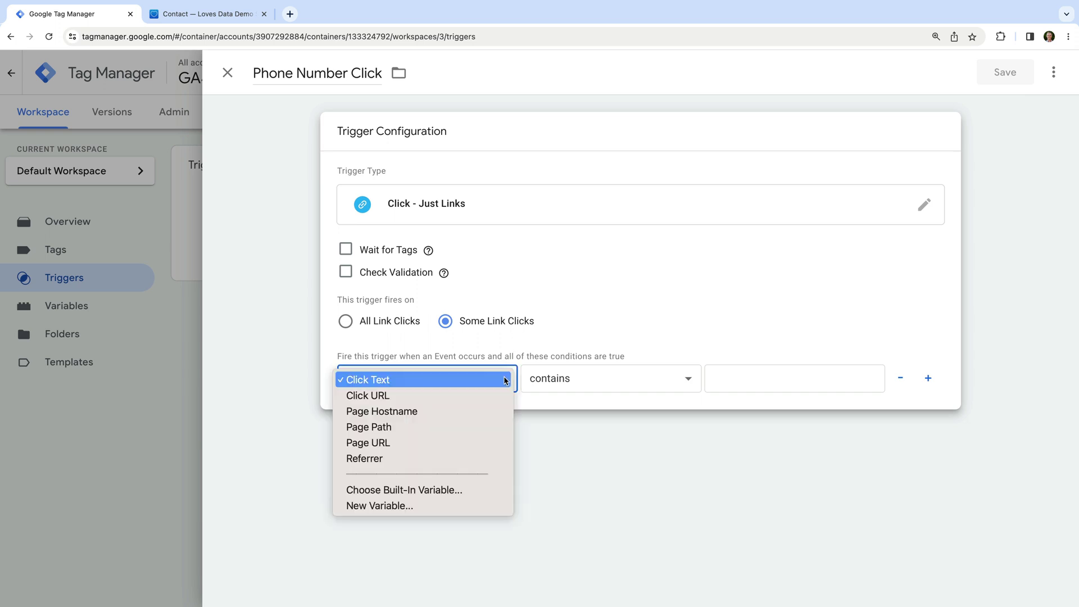
{"action": "left_click", "coordinate": [457, 395]}
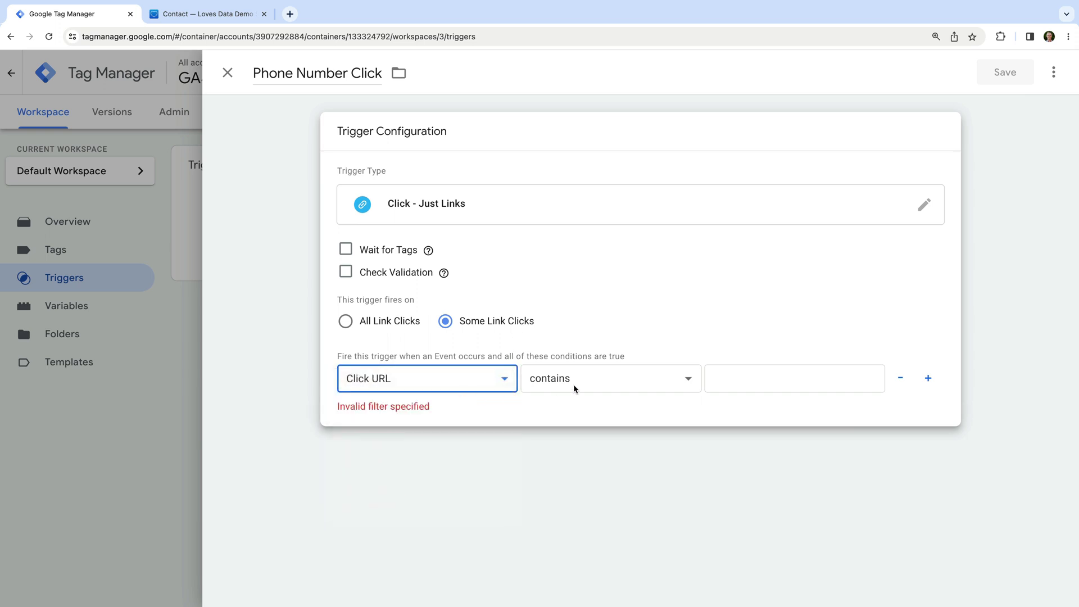
{"action": "left_click", "coordinate": [603, 381]}
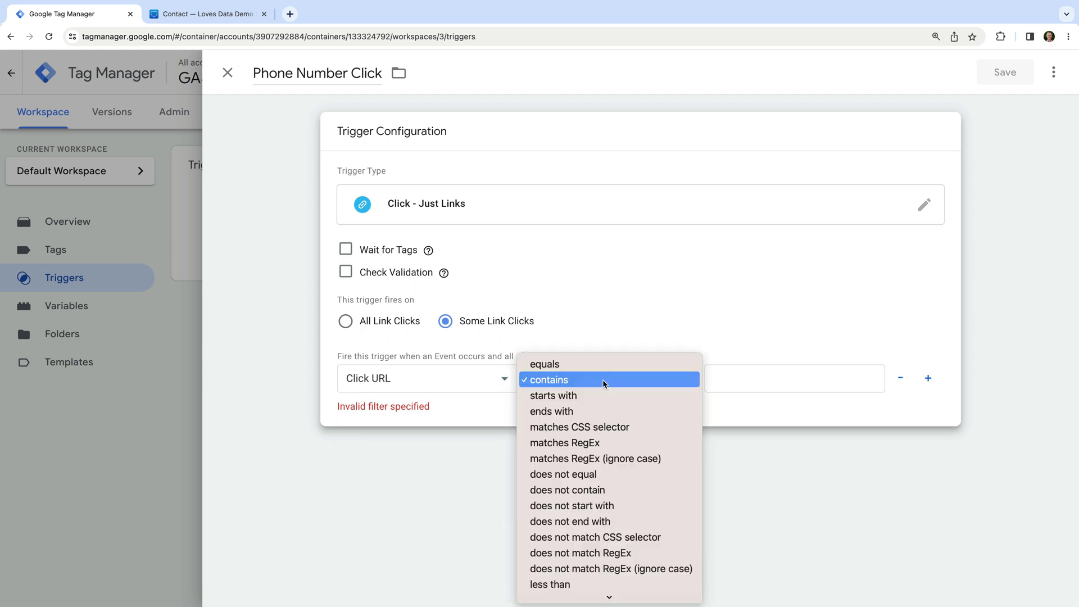
{"action": "left_click", "coordinate": [610, 395]}
{"action": "left_click", "coordinate": [755, 374]}
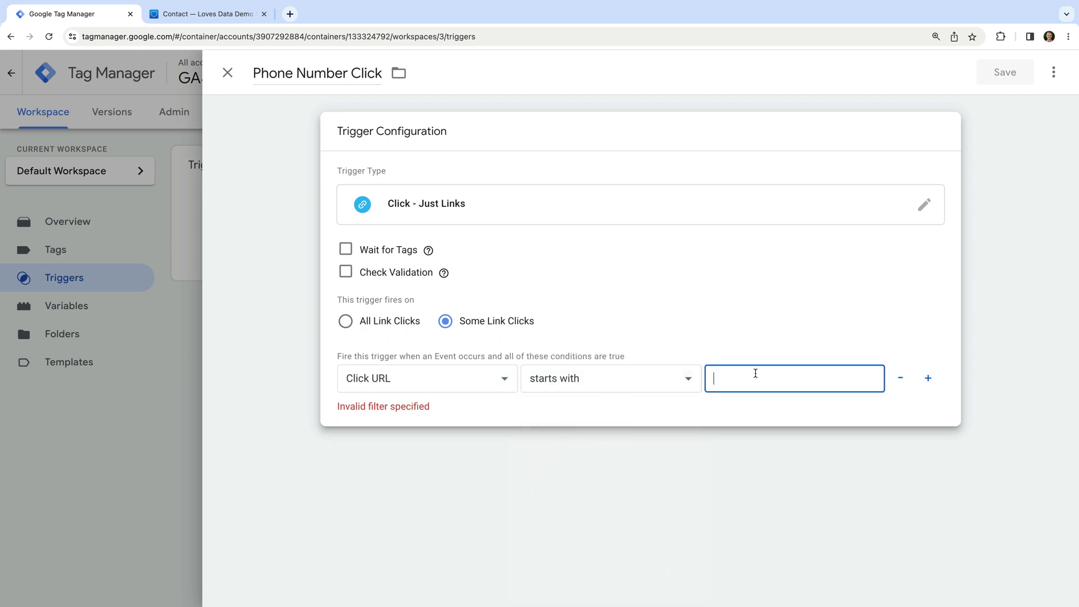
{"action": "type", "text": "tel:"}
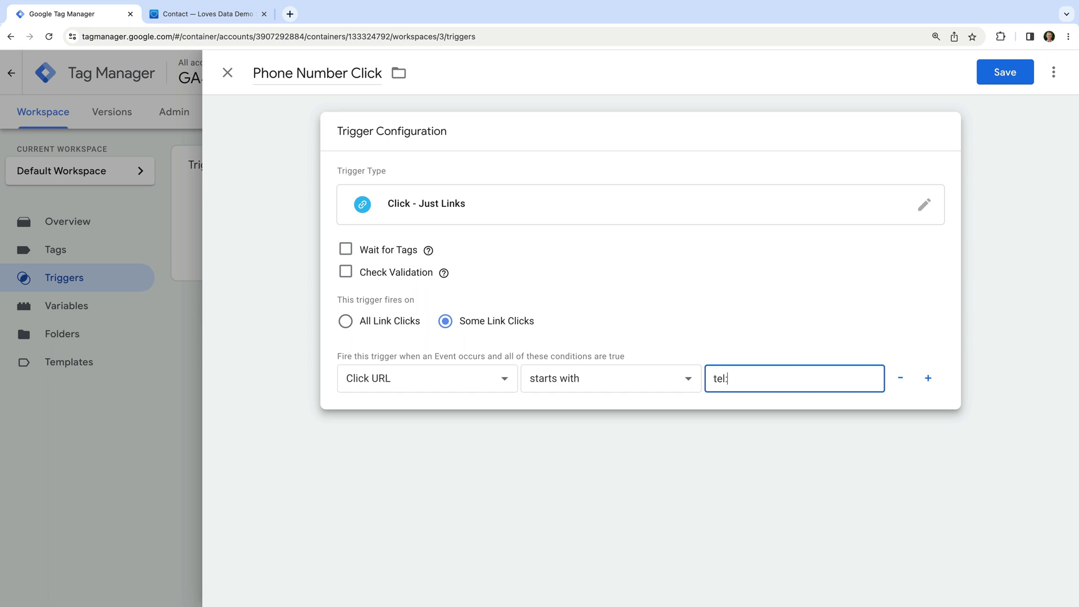
{"action": "left_click", "coordinate": [755, 325]}
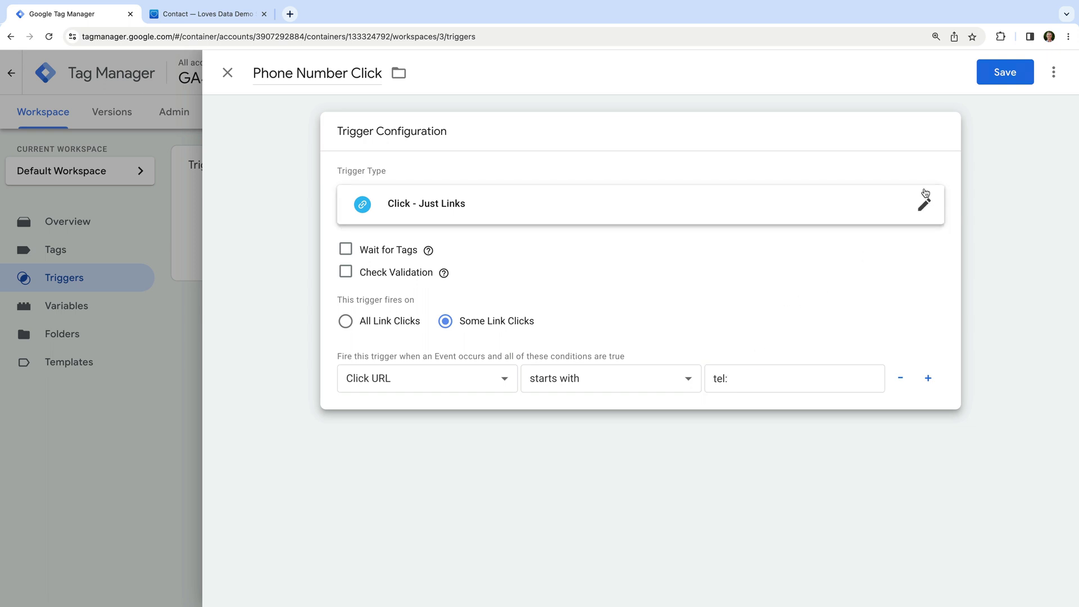
{"action": "left_click", "coordinate": [1005, 73]}
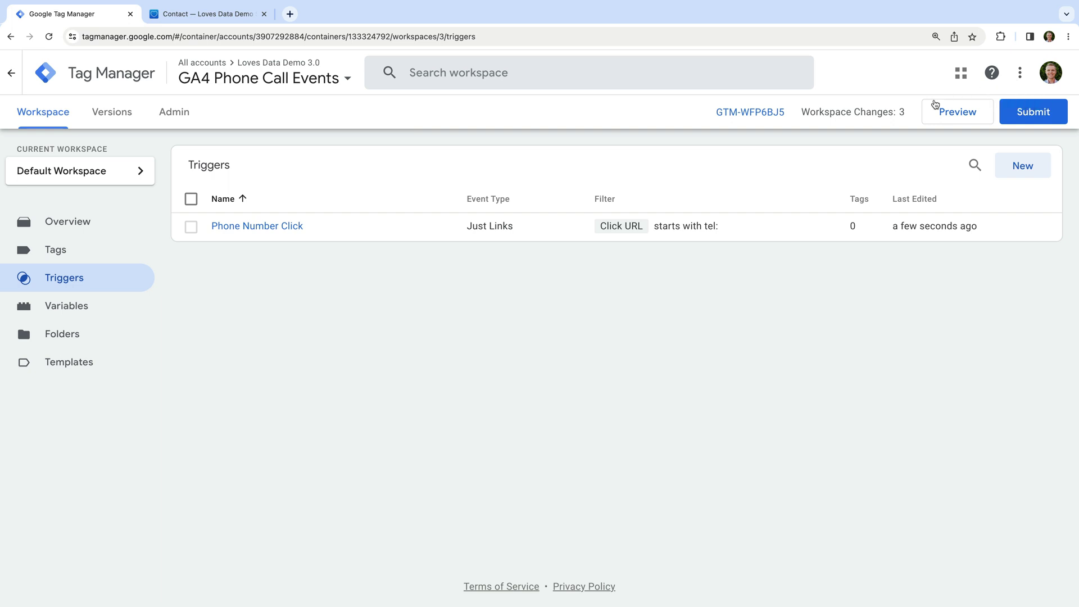
Step: Create a new tag and name it "Google Analytics | GA4 | Phone Number Click"
{"action": "left_click", "coordinate": [112, 257]}
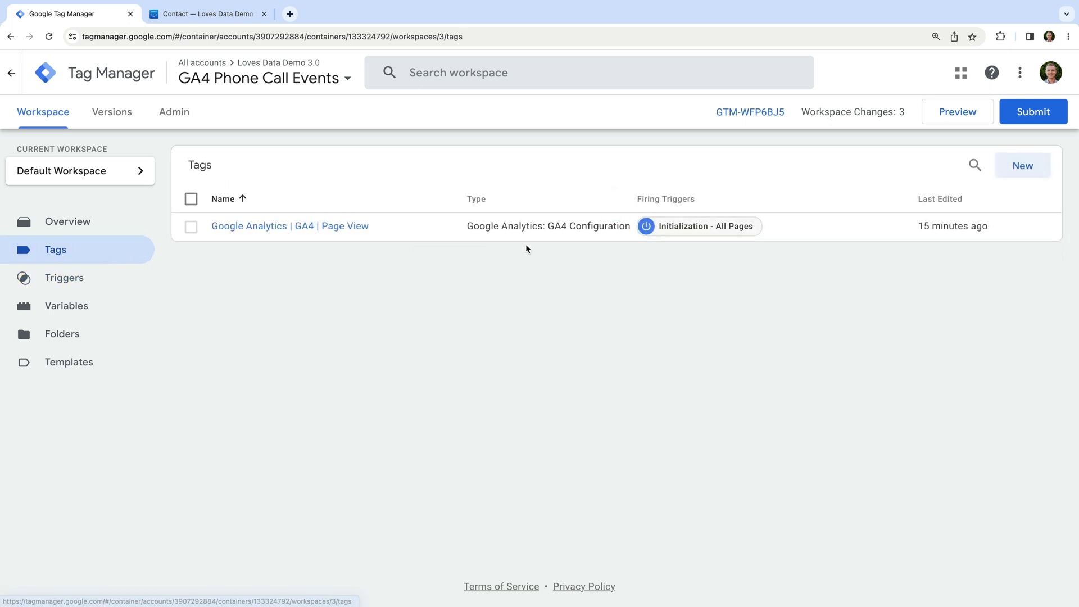
{"action": "left_click", "coordinate": [1022, 168]}
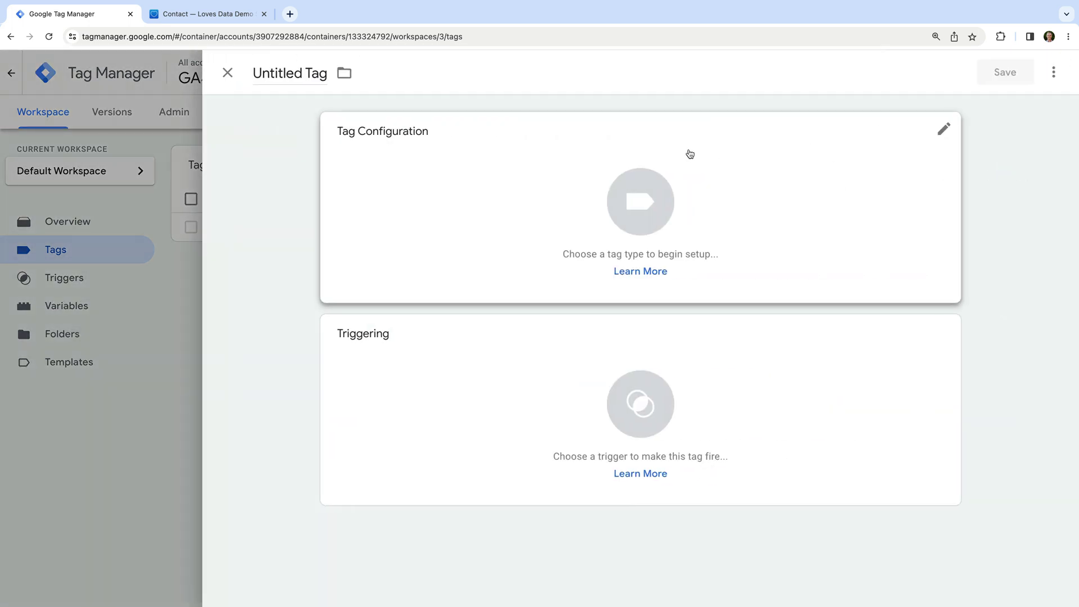
{"action": "double_click", "coordinate": [285, 73]}
{"action": "triple_click", "coordinate": [285, 72]}
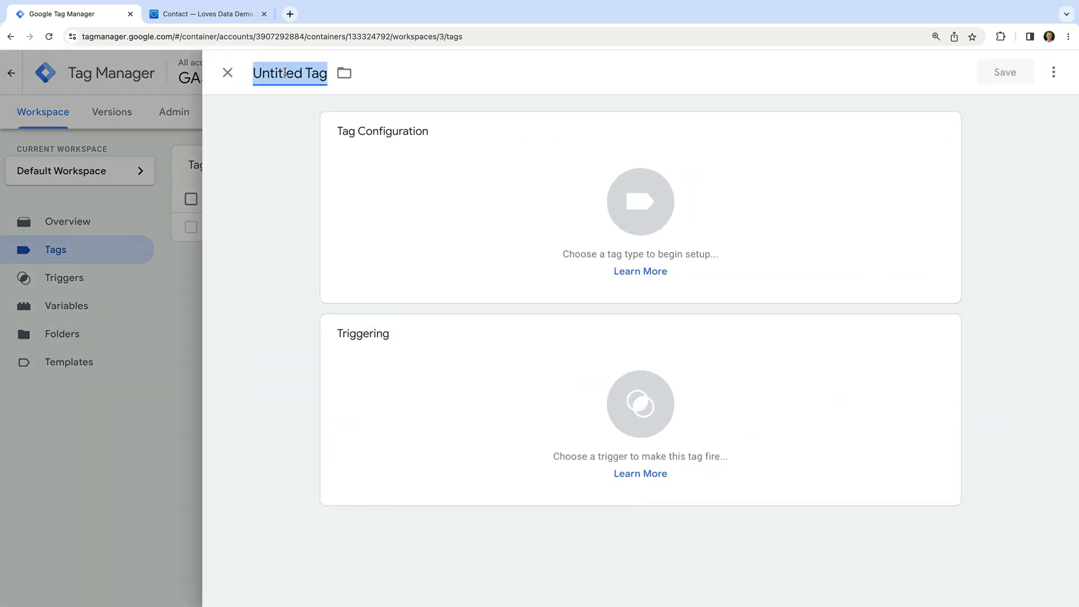
{"action": "type", "text": "Google Analytics"}
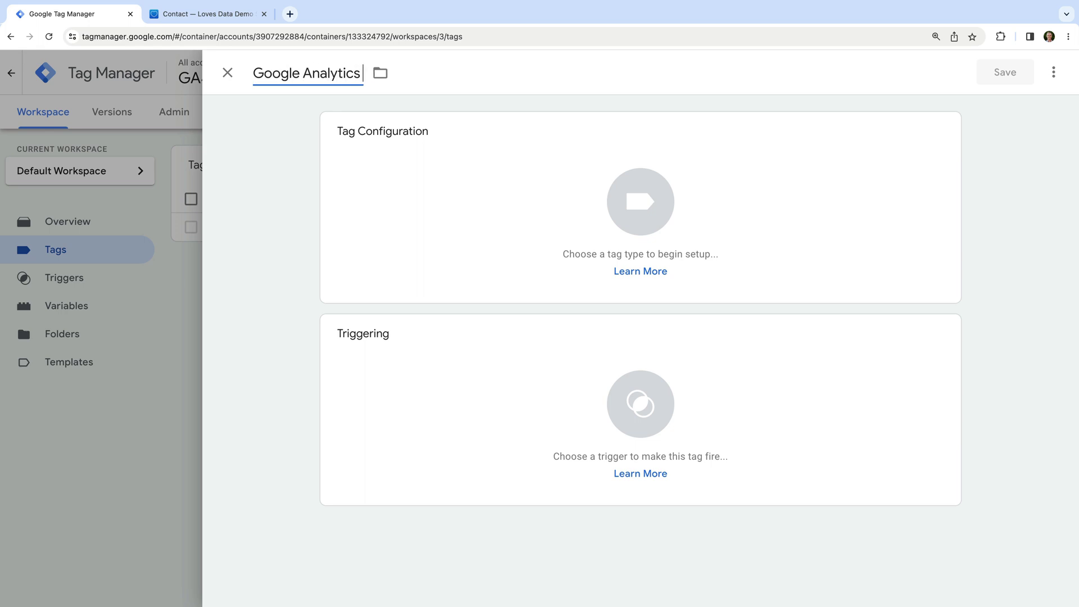
{"action": "type", "text": " | GA4 | Phone"}
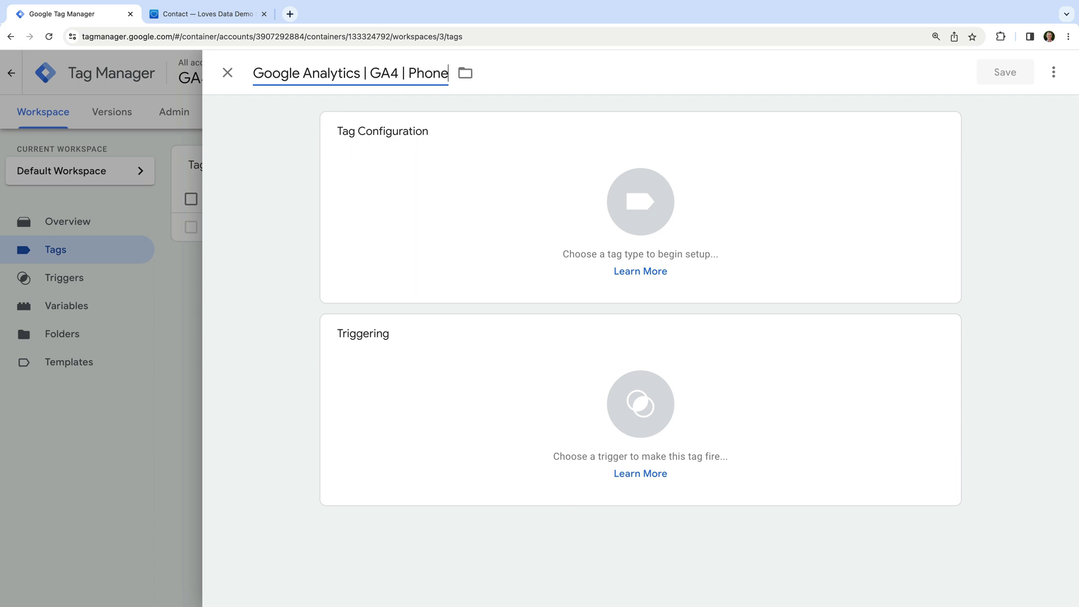
{"action": "type", "text": " Number Click"}
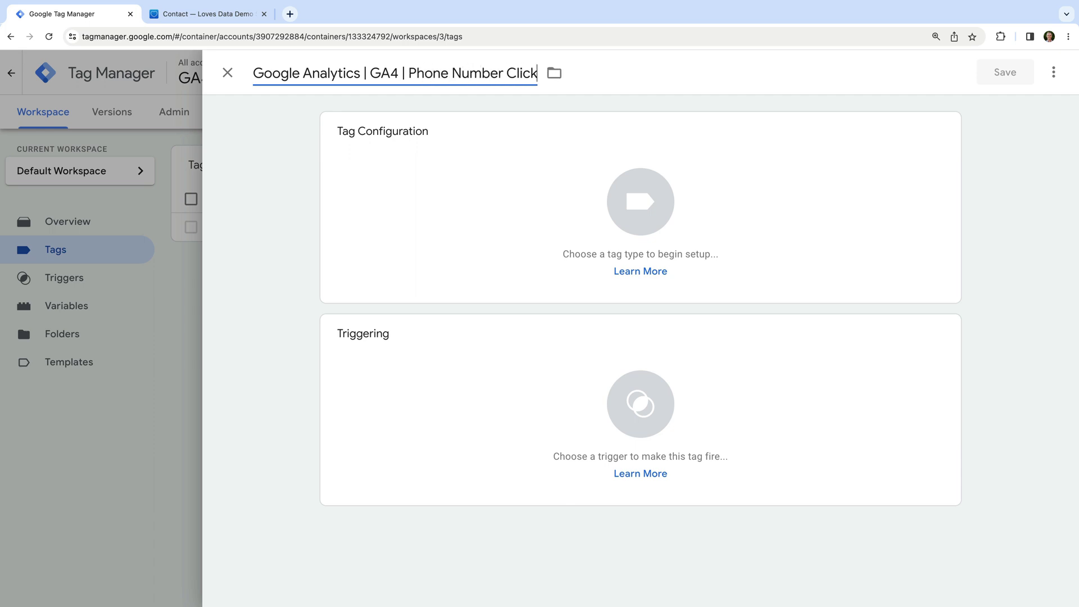
{"action": "left_click", "coordinate": [211, 106]}
Step: Set the tag type to Google Analytics: GA4 Event and use "Google Analytics | GA4 | Page View" as its configuration tag
{"action": "left_click", "coordinate": [413, 142]}
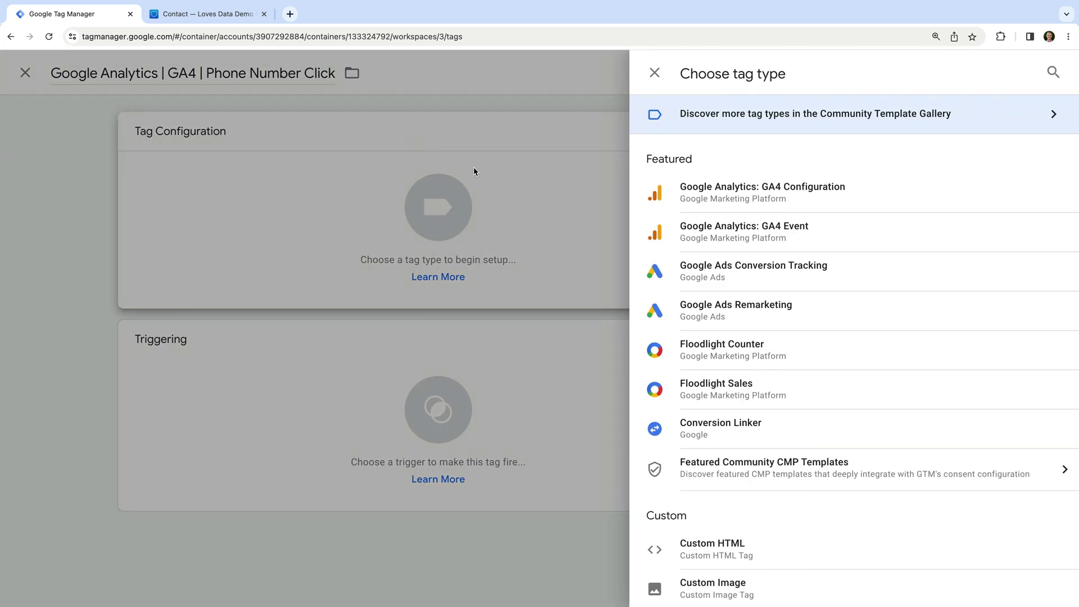
{"action": "left_click", "coordinate": [783, 237]}
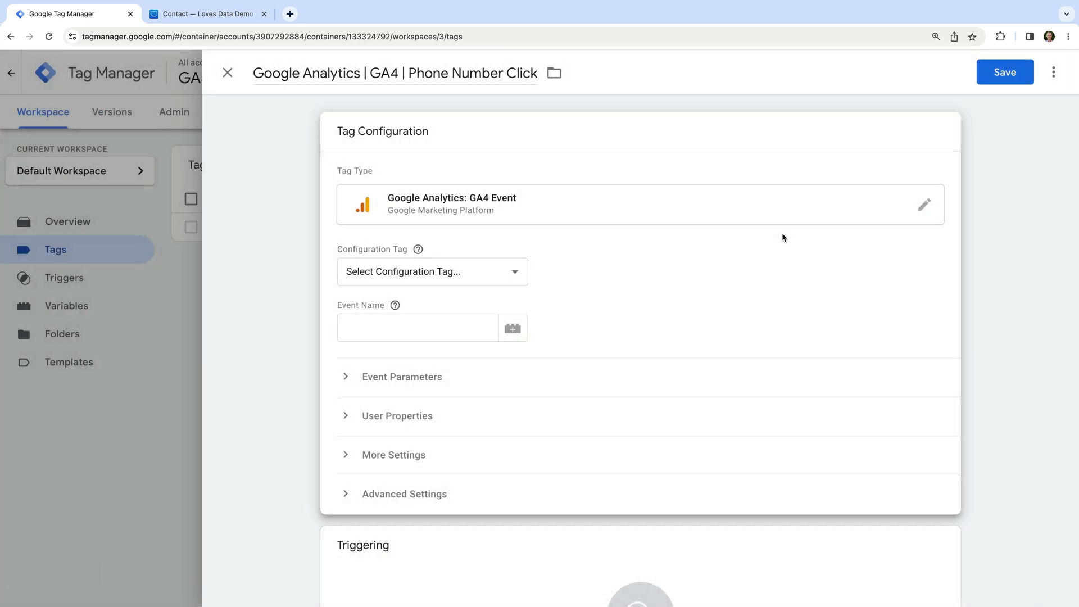
{"action": "left_click", "coordinate": [496, 272]}
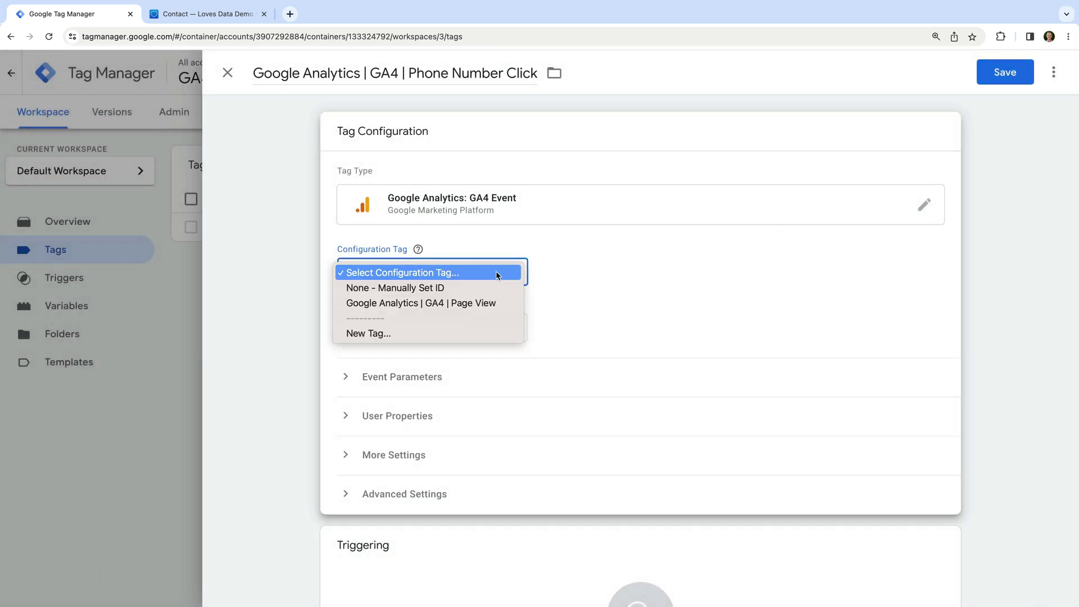
{"action": "left_click", "coordinate": [504, 304]}
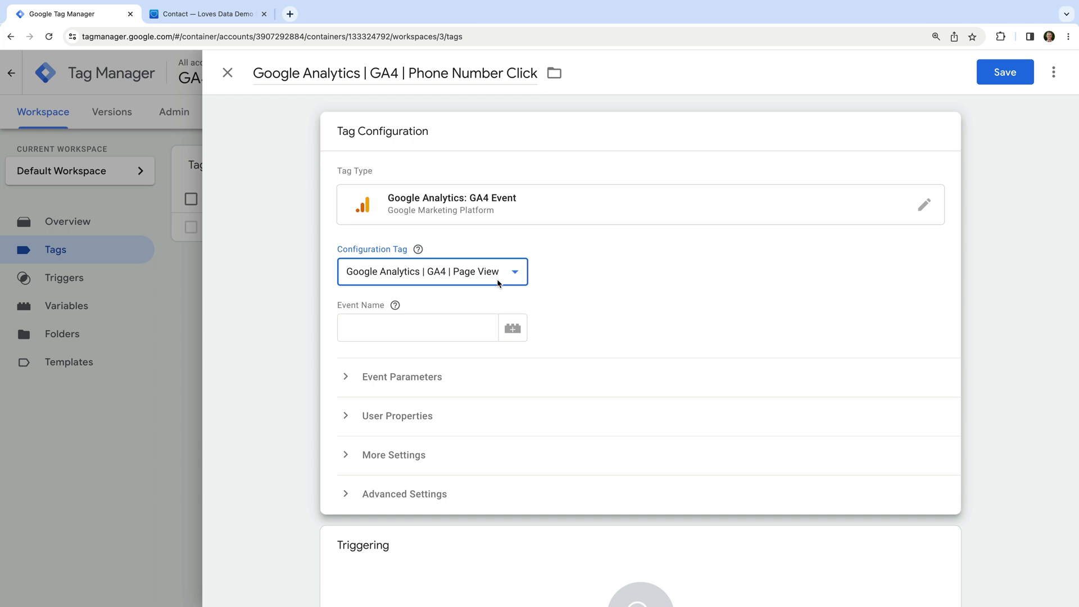
Step: Set the event name of the GA4 Event tag to "click_phone_number"
{"action": "left_click", "coordinate": [455, 324]}
{"action": "type", "text": "c"}
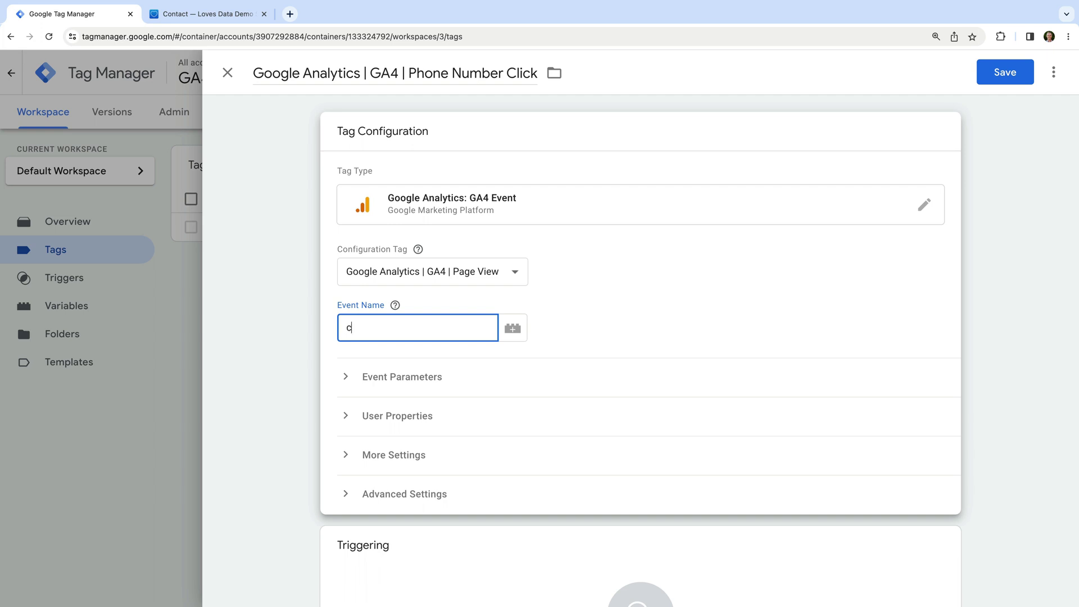
{"action": "type", "text": "lick_phone_number"}
{"action": "left_click", "coordinate": [596, 338]}
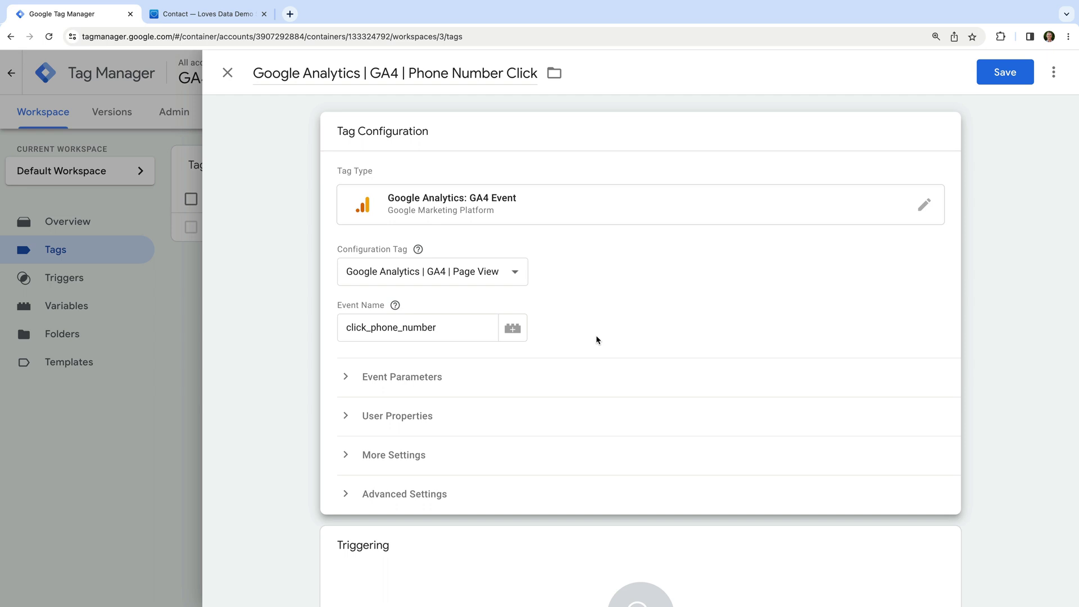
Step: Add an event parameter named "phone_number" with the variable {{Click Text}} as its value
{"action": "left_click", "coordinate": [455, 377]}
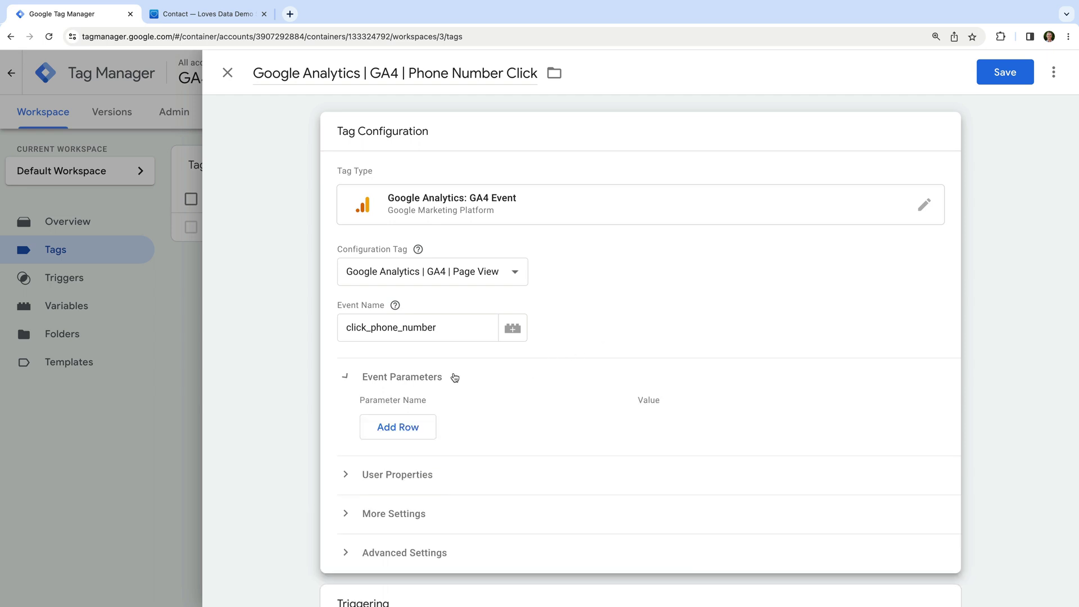
{"action": "left_click", "coordinate": [426, 426]}
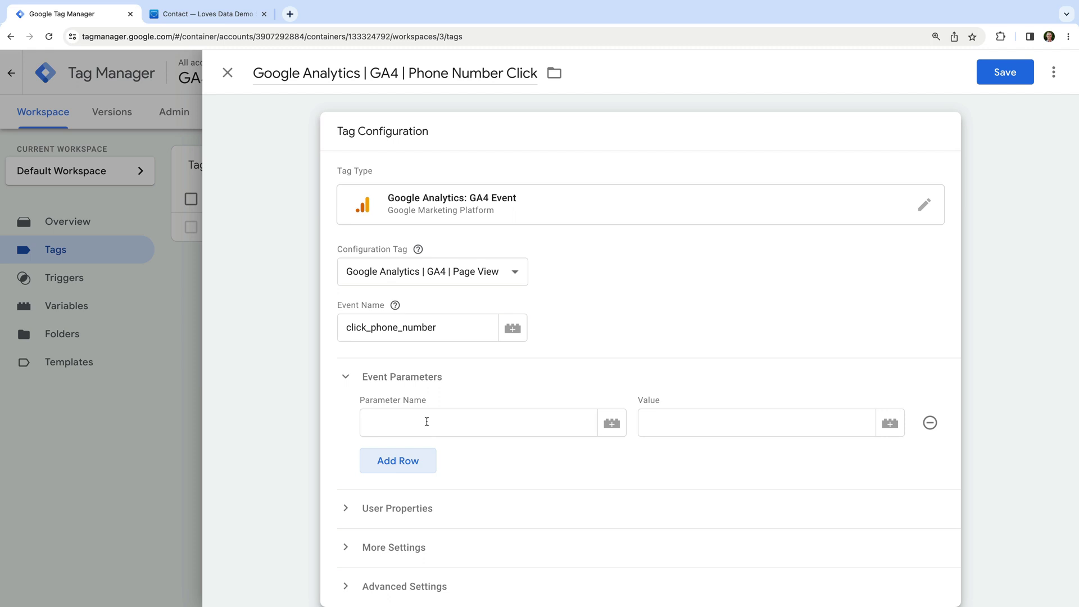
{"action": "left_click", "coordinate": [426, 421]}
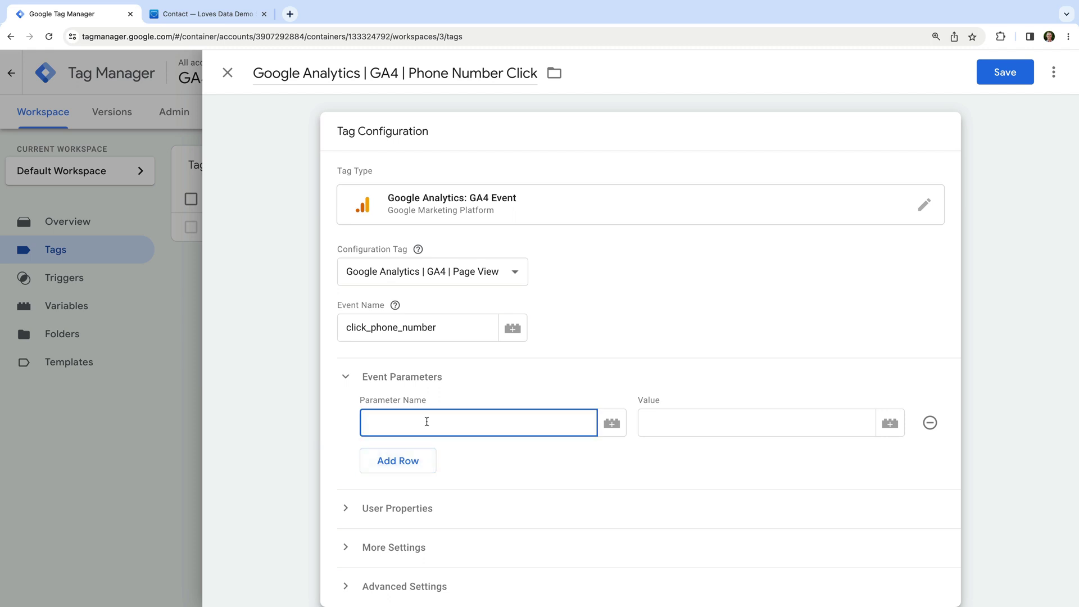
{"action": "type", "text": "phone_number"}
{"action": "left_click", "coordinate": [695, 423]}
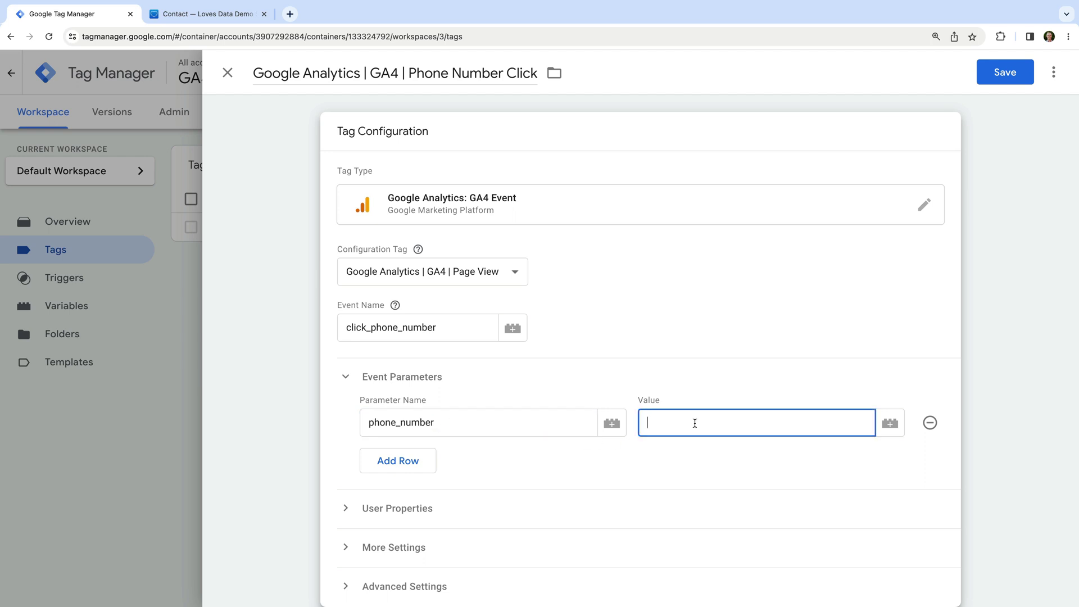
{"action": "type", "text": "{{"}
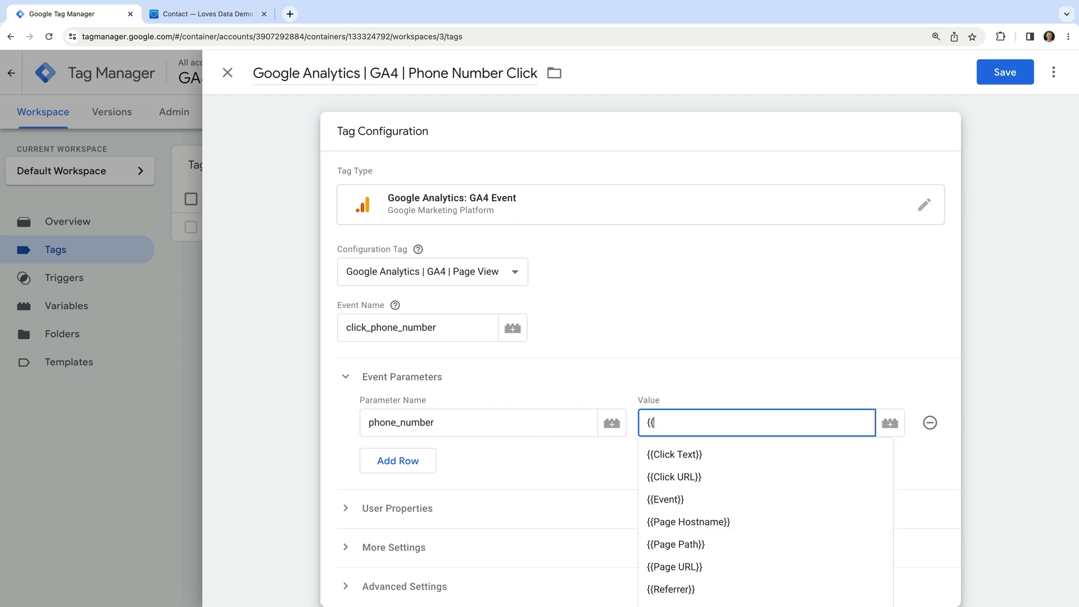
{"action": "left_click", "coordinate": [700, 453]}
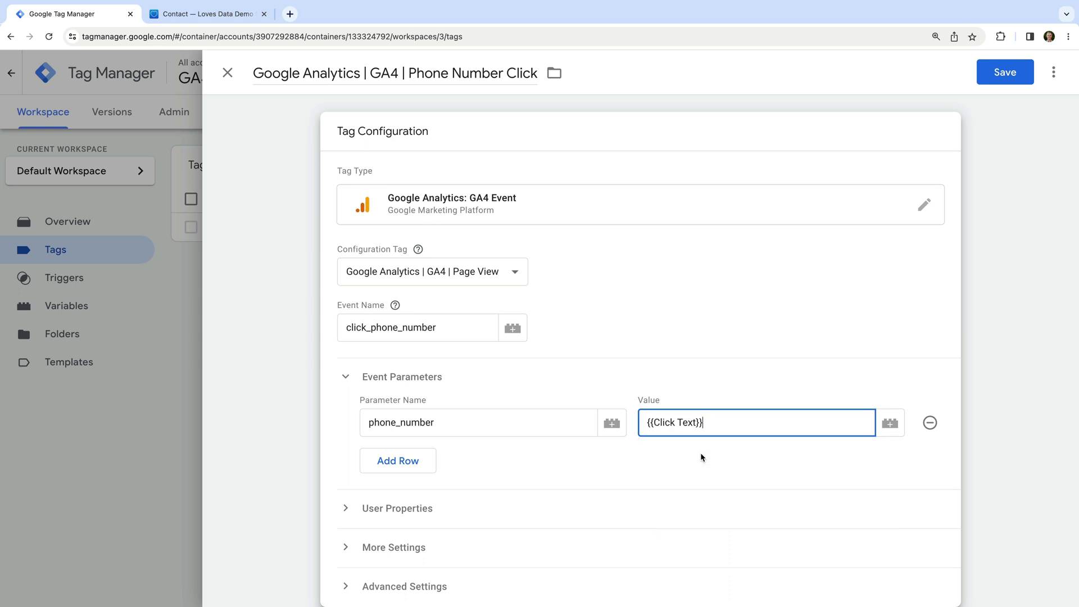
{"action": "left_click", "coordinate": [700, 453]}
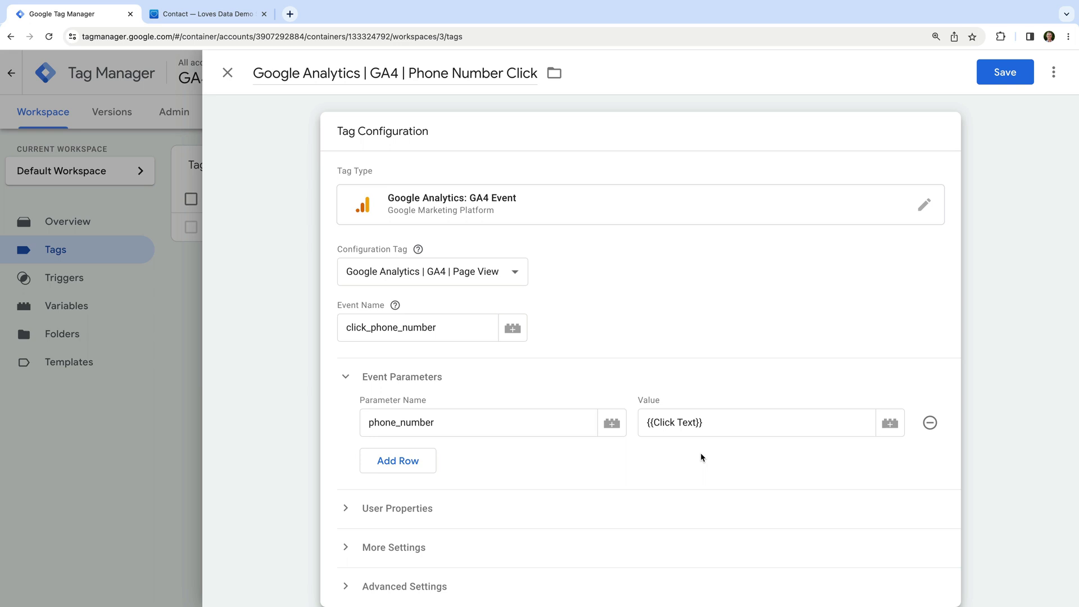
Step: Assign the Phone Number Click trigger to the tag and save the tag
{"action": "scroll", "coordinate": [700, 453], "scroll_direction": "down", "scroll_amount": 3}
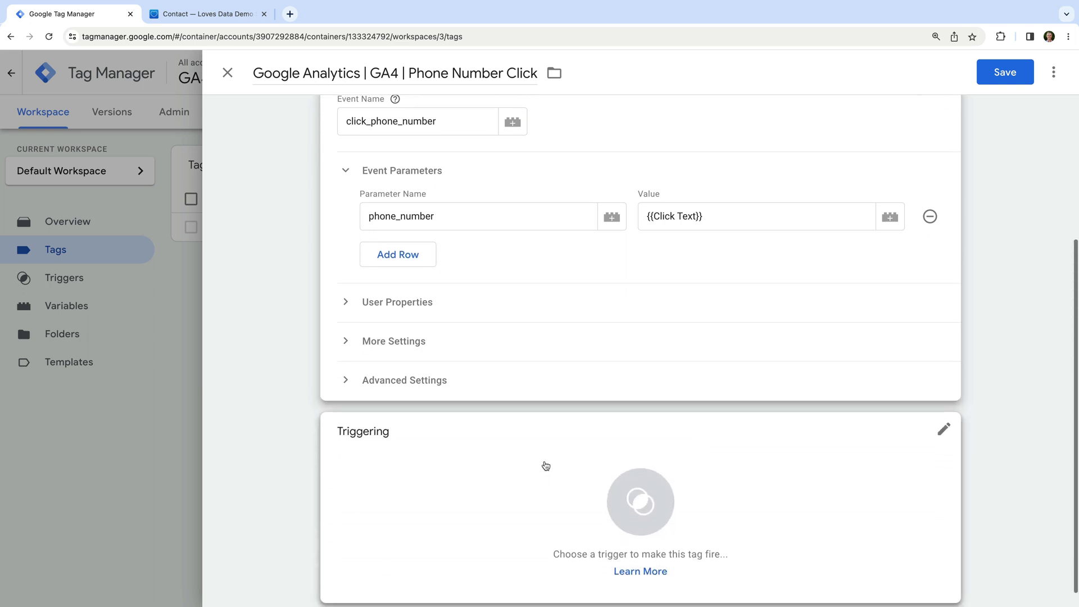
{"action": "left_click", "coordinate": [433, 464]}
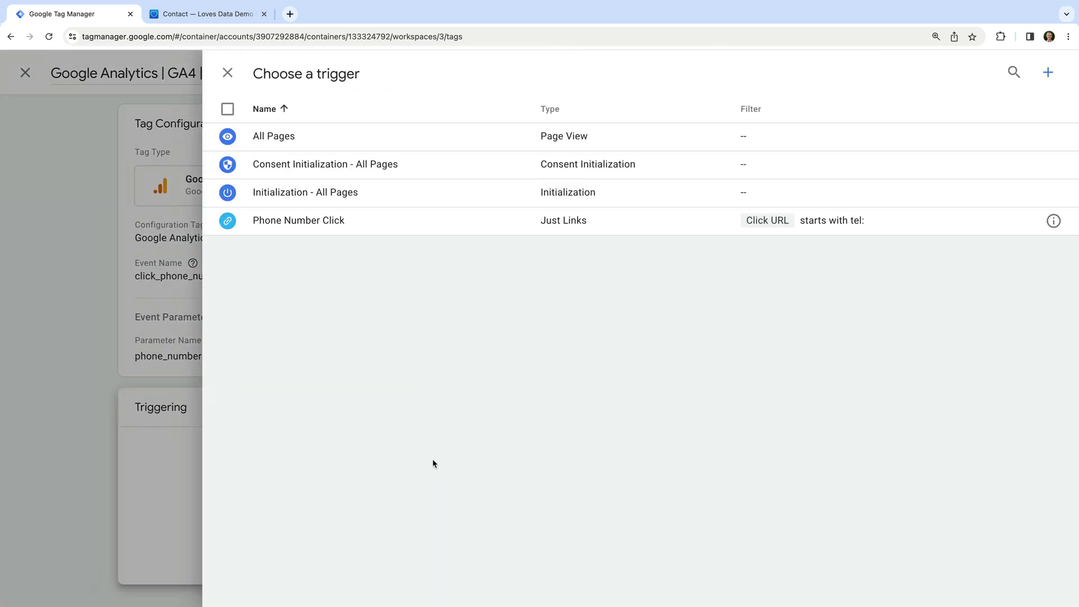
{"action": "left_click", "coordinate": [357, 225]}
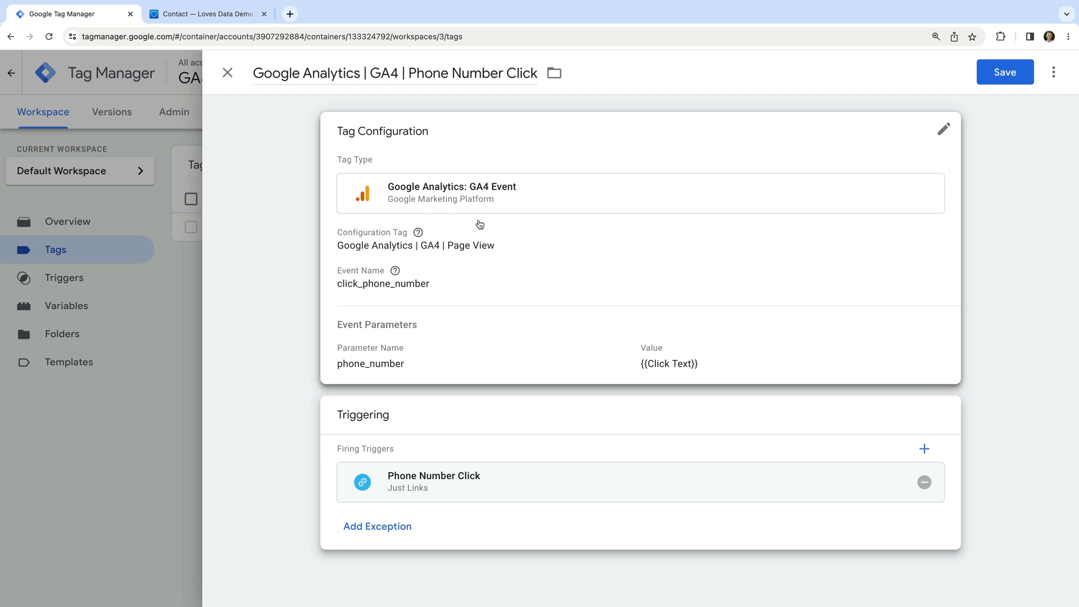
{"action": "left_click", "coordinate": [999, 74]}
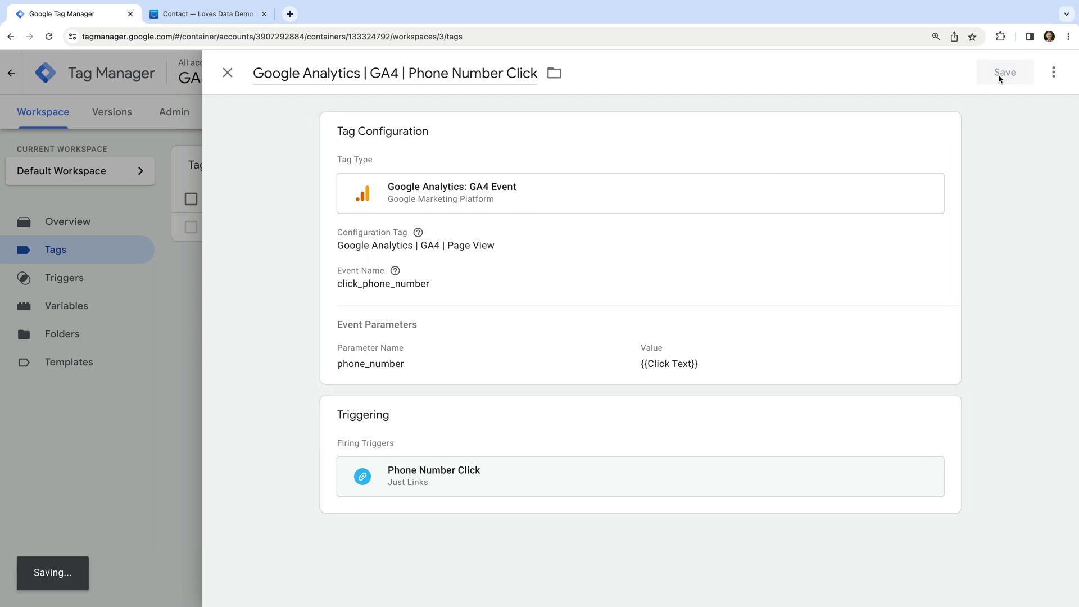
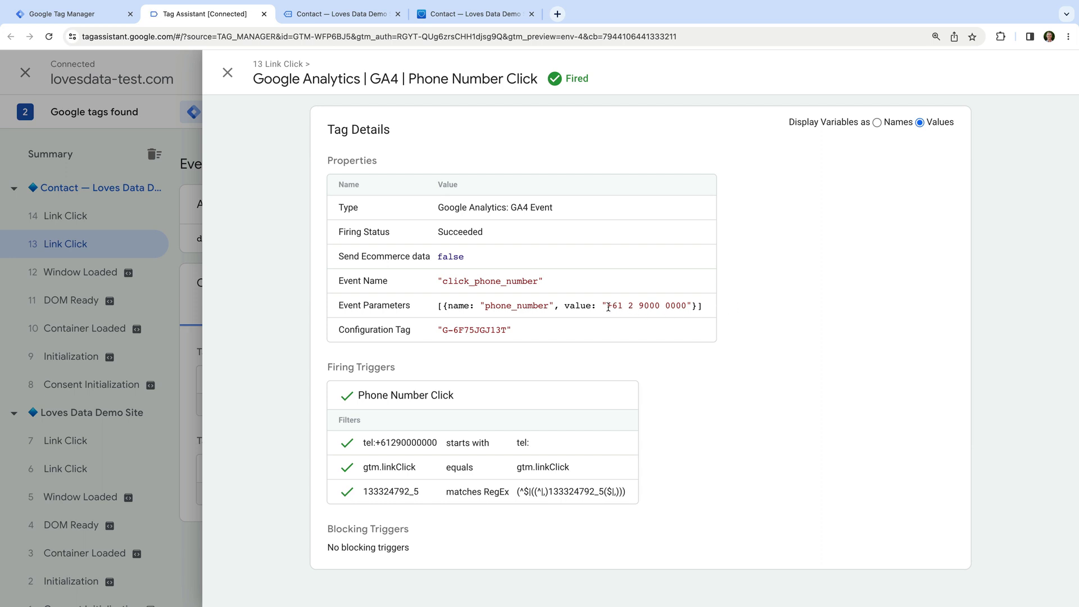
Step: Return to Google Tag Manager and publish the workspace changes as a version named "Added Phone Number Click Event"
{"action": "left_click_drag", "start_coordinate": [607, 306], "coordinate": [688, 306]}
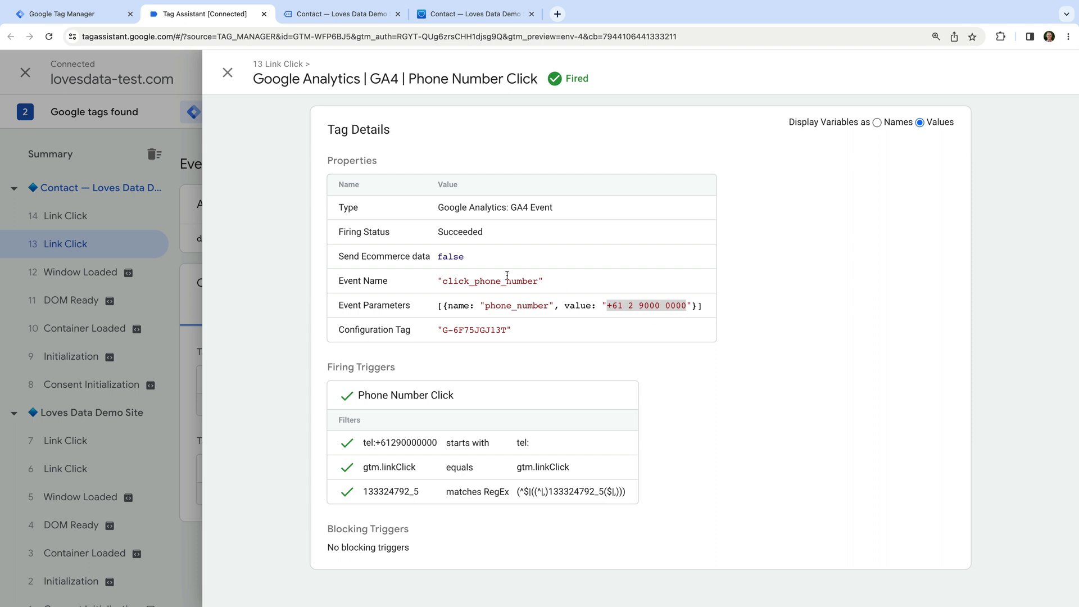
{"action": "left_click", "coordinate": [109, 20]}
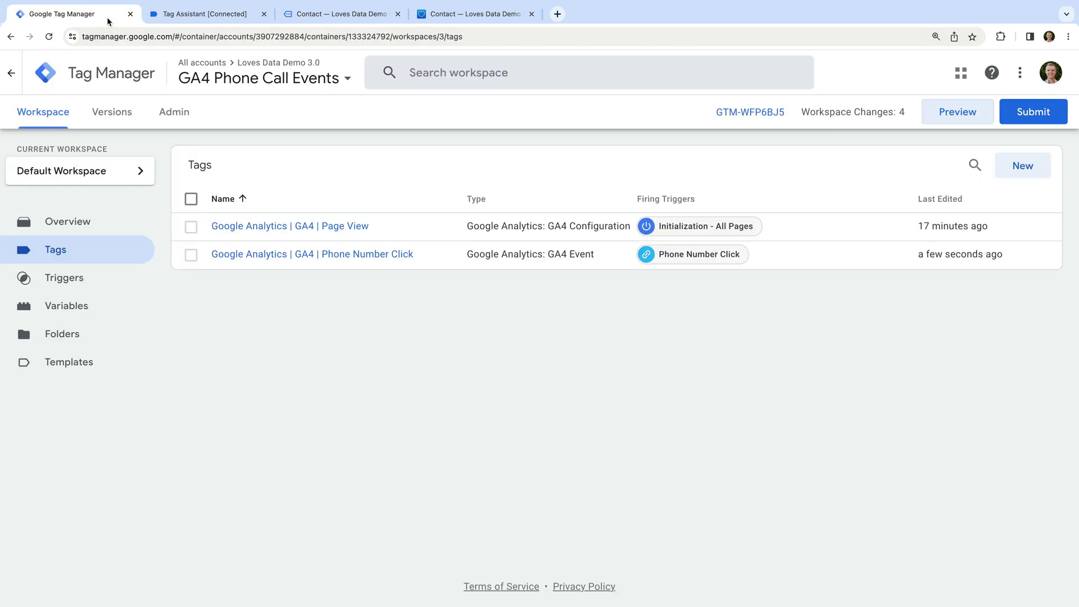
{"action": "left_click", "coordinate": [1018, 125]}
{"action": "left_click", "coordinate": [454, 229]}
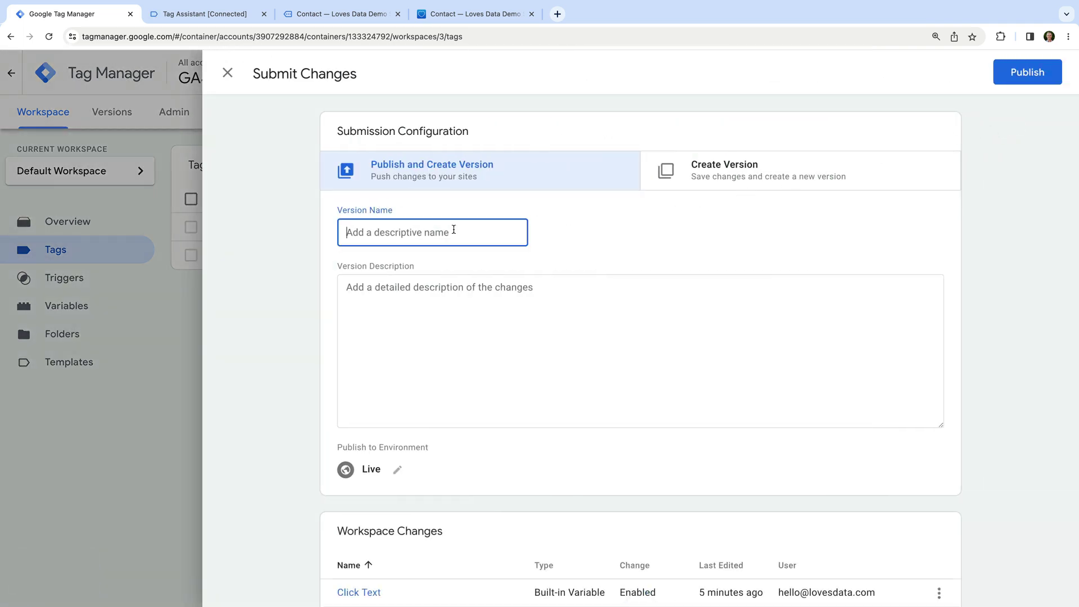
{"action": "type", "text": "Added Ph"}
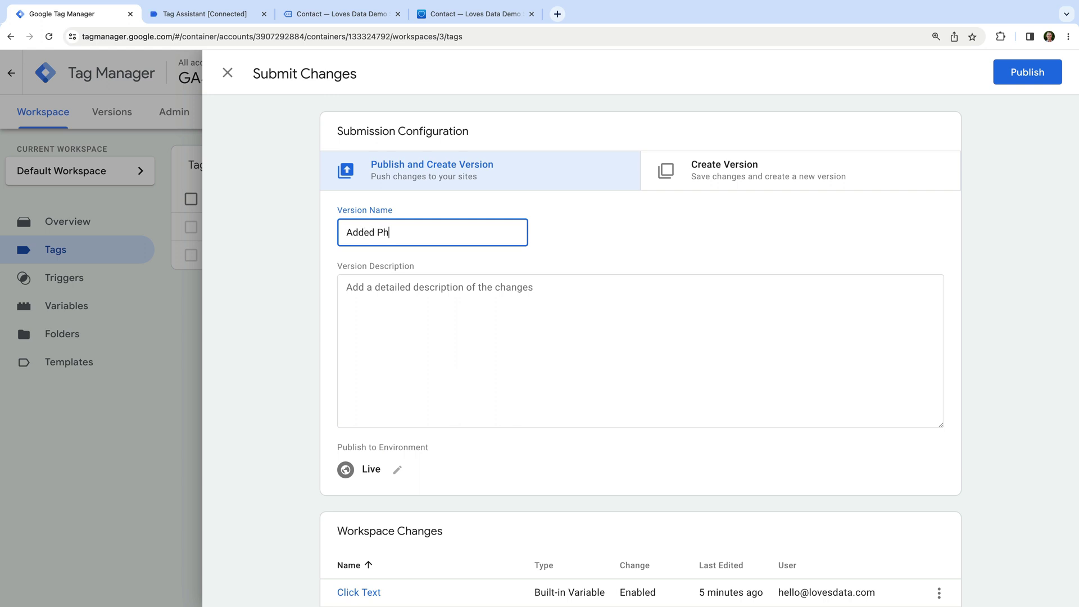
{"action": "type", "text": "one Number Click Event"}
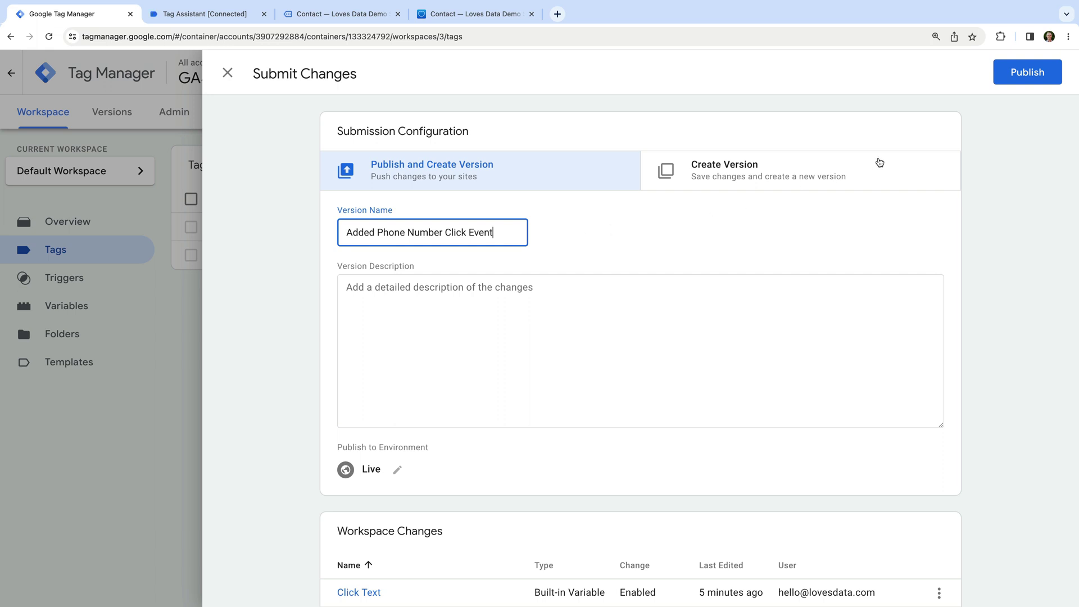
{"action": "left_click", "coordinate": [1029, 72]}
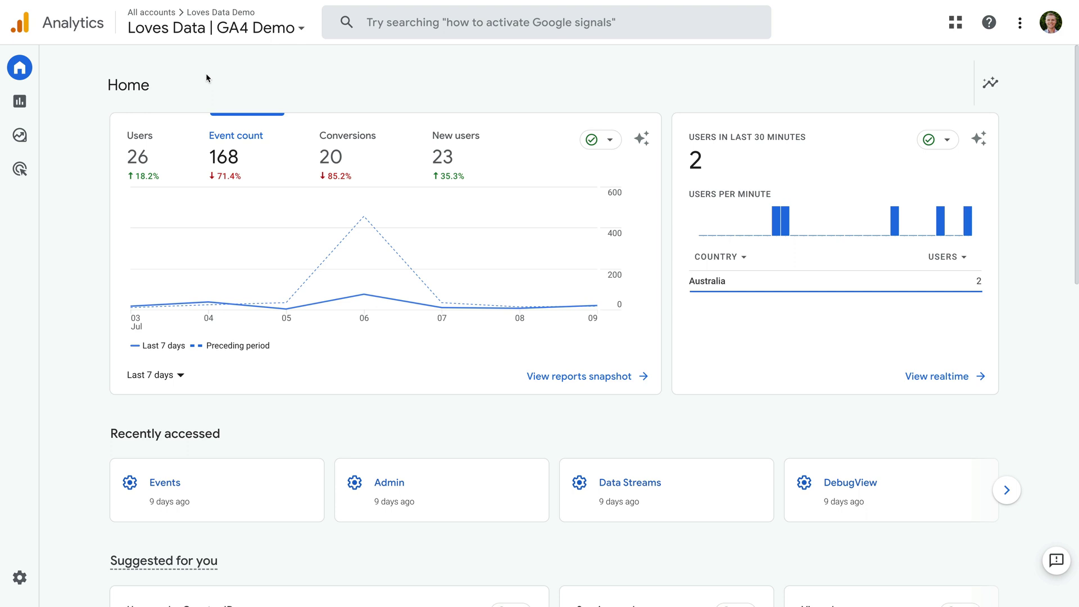
Step: Open the Engagement report on events in Google Analytics and look for the click_phone_number event in the table
{"action": "left_click", "coordinate": [22, 102]}
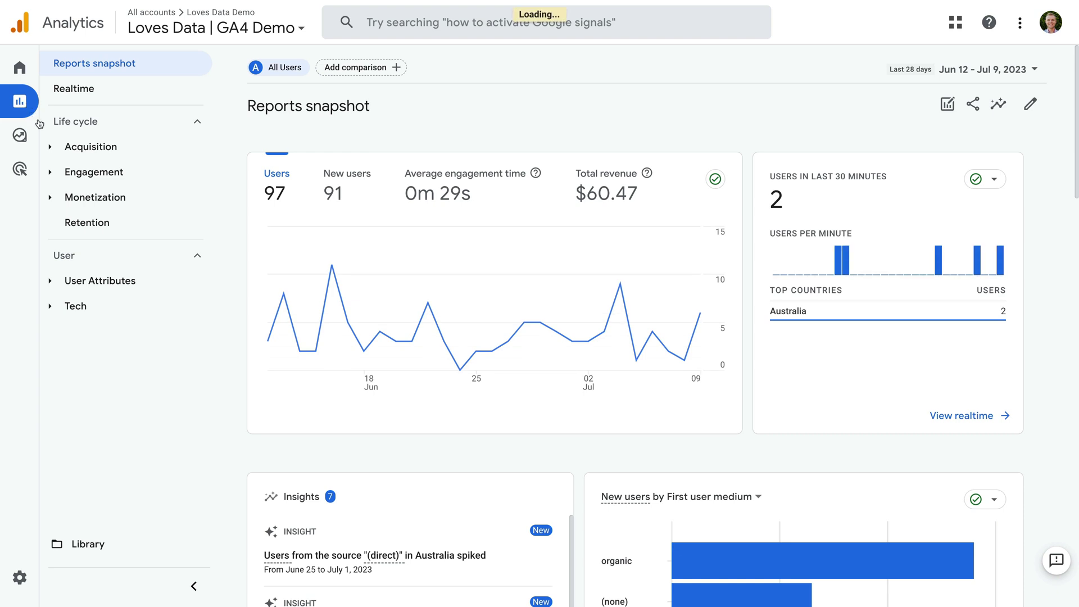
{"action": "left_click", "coordinate": [143, 173]}
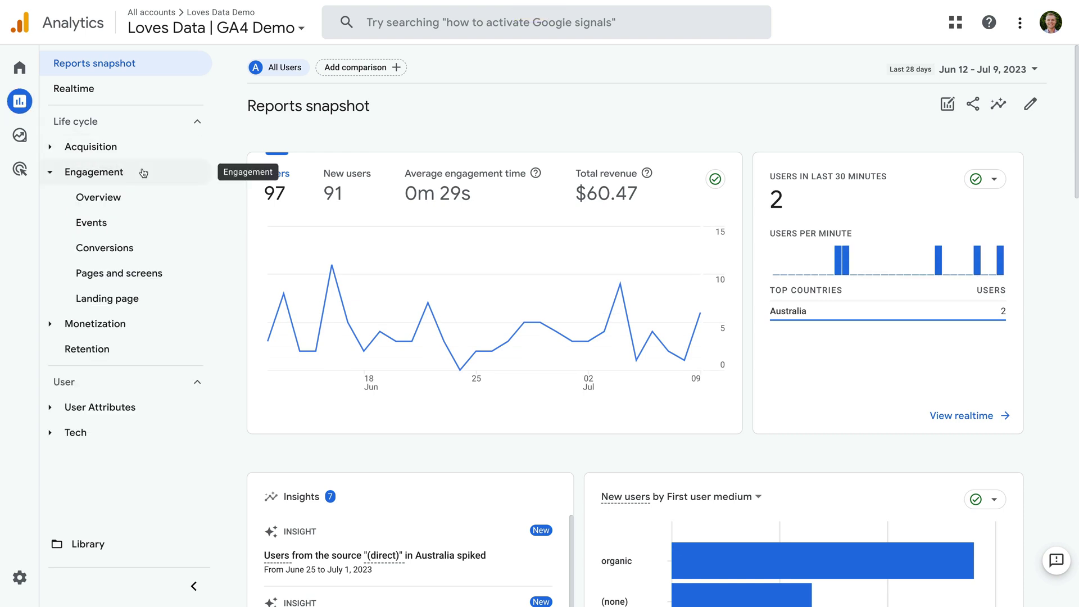
{"action": "left_click", "coordinate": [156, 226]}
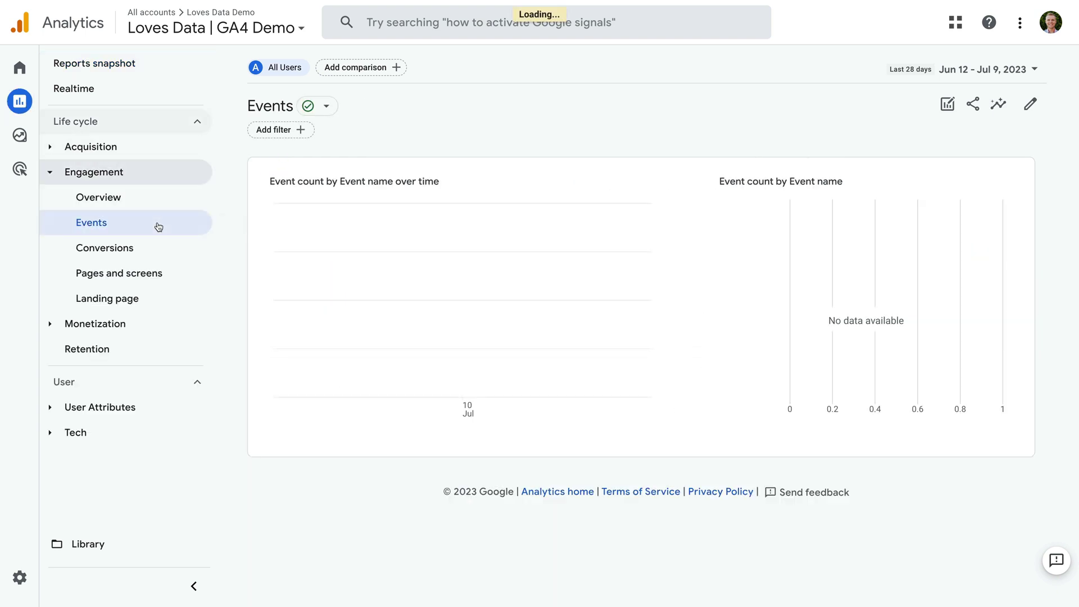
{"action": "scroll", "coordinate": [336, 257], "scroll_direction": "down", "scroll_amount": 1}
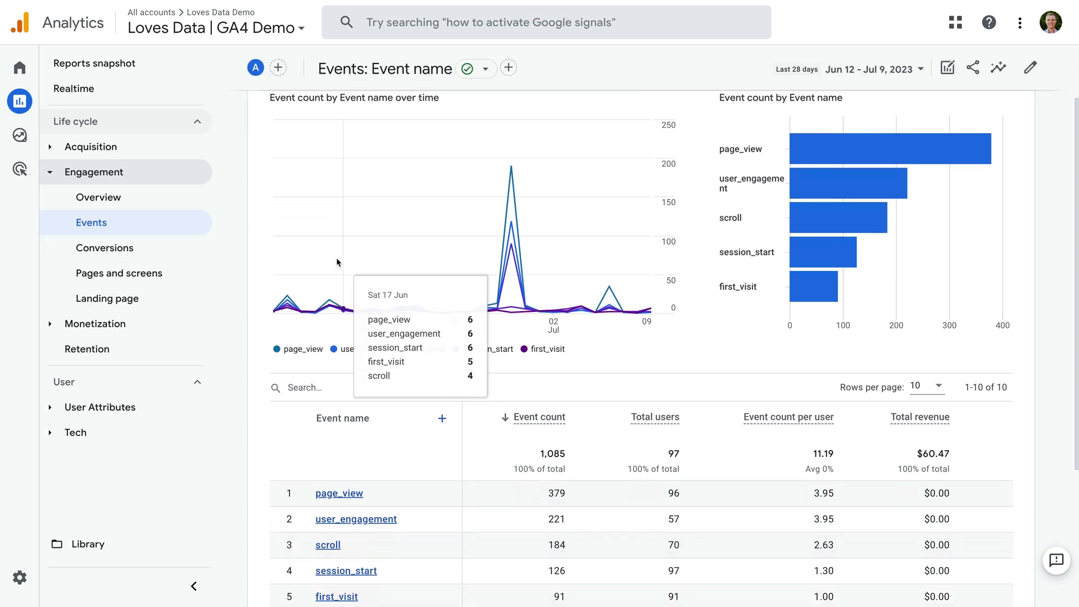
{"action": "scroll", "coordinate": [336, 257], "scroll_direction": "down", "scroll_amount": 3}
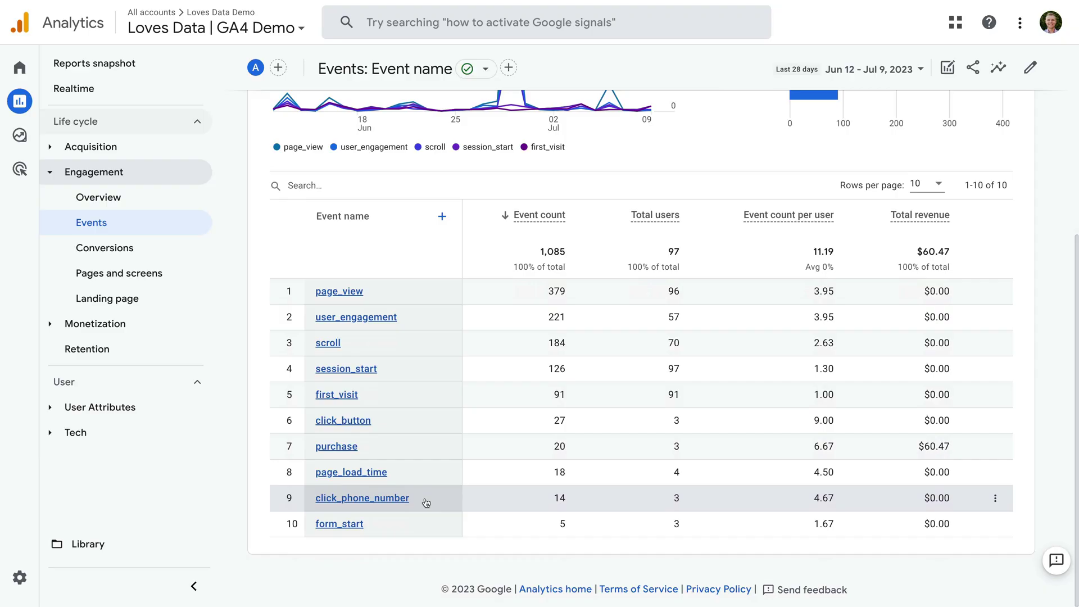
Step: Mark the click_phone_number event as a conversion in the property's event settings
{"action": "left_click", "coordinate": [21, 579]}
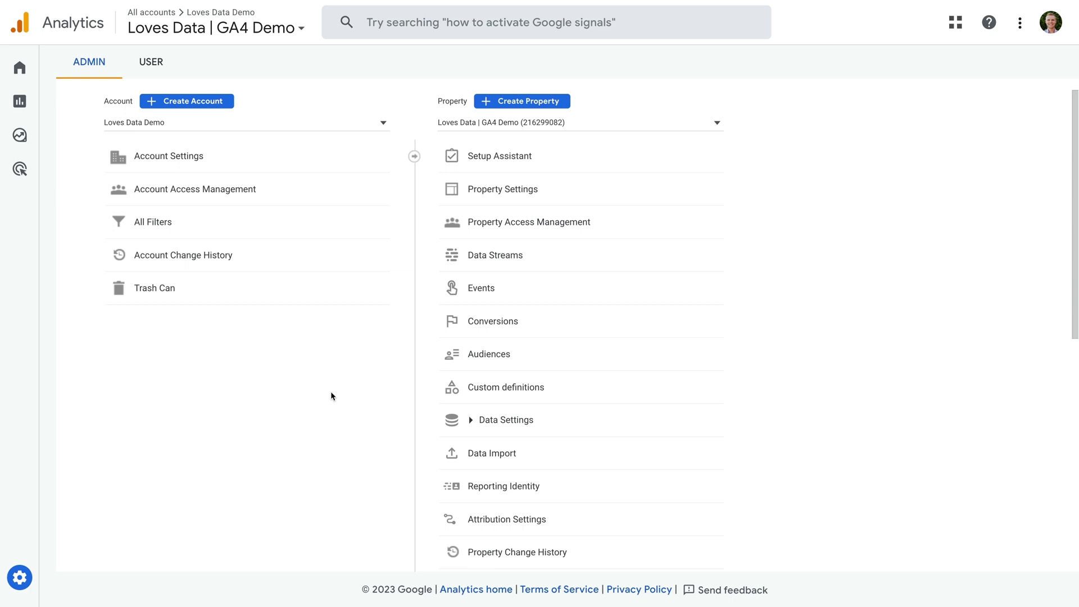
{"action": "left_click", "coordinate": [513, 289]}
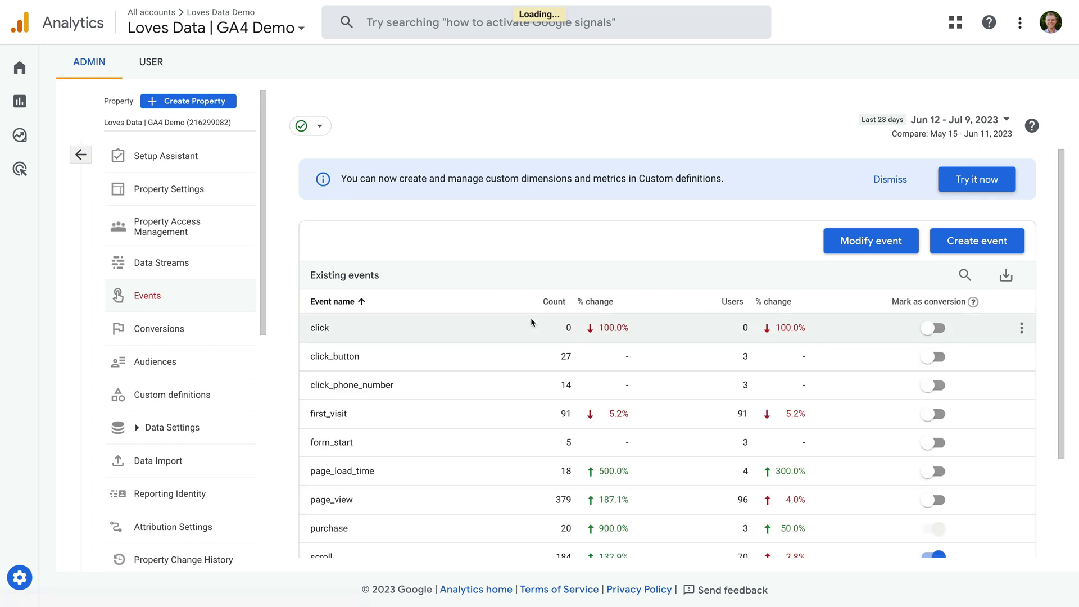
{"action": "scroll", "coordinate": [534, 331], "scroll_direction": "down", "scroll_amount": 1}
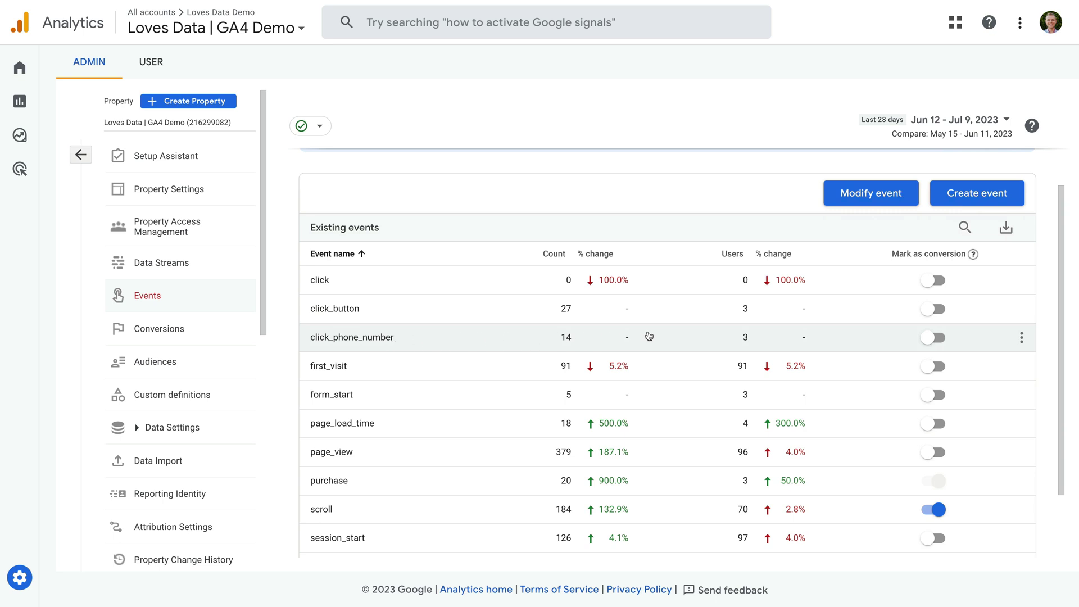
{"action": "left_click", "coordinate": [927, 337]}
Step: Create and save an event-scoped custom dimension named "Phone Number" based on the event parameter phone_number
{"action": "left_click", "coordinate": [169, 407]}
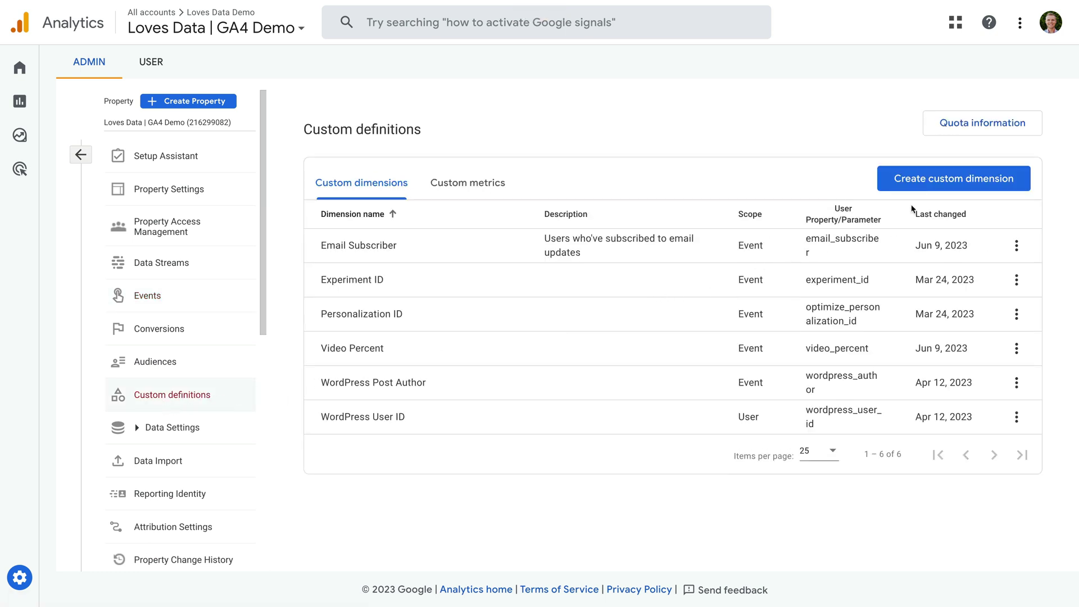
{"action": "left_click", "coordinate": [946, 187]}
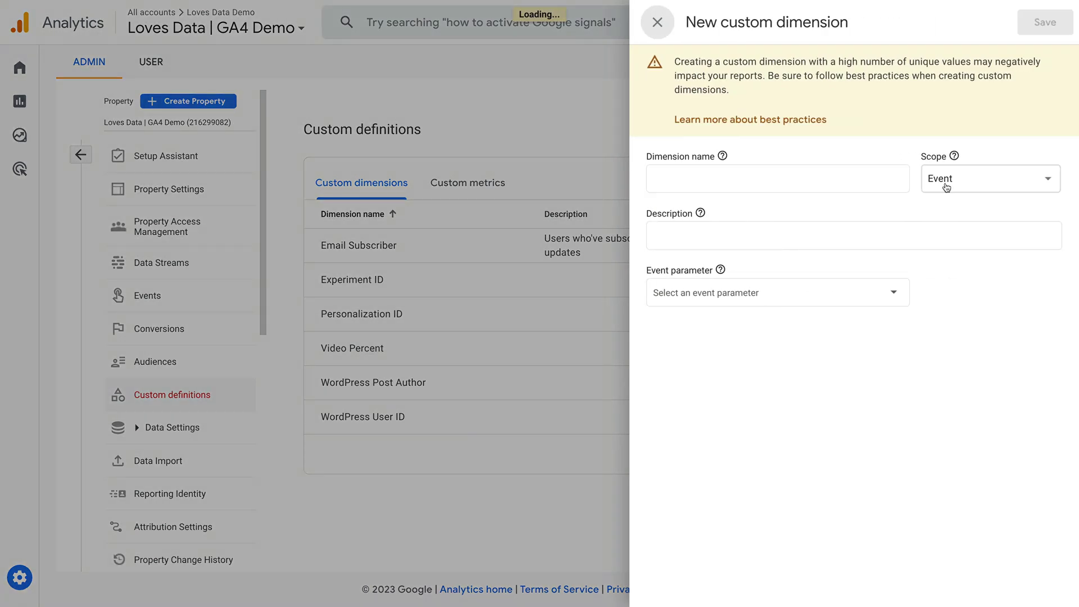
{"action": "left_click", "coordinate": [829, 184]}
{"action": "type", "text": "P"}
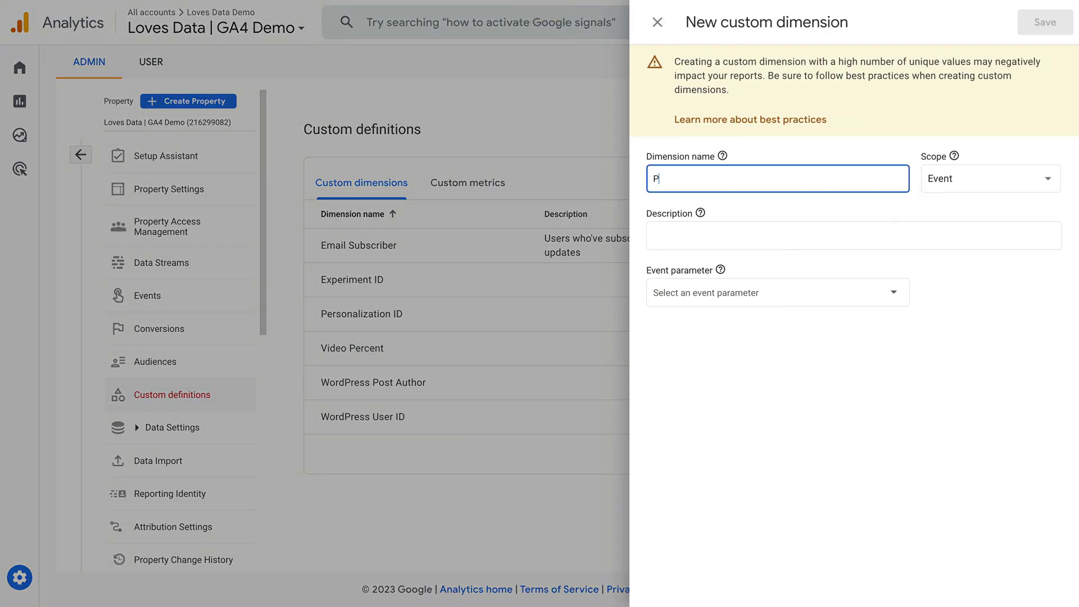
{"action": "type", "text": "hone Number"}
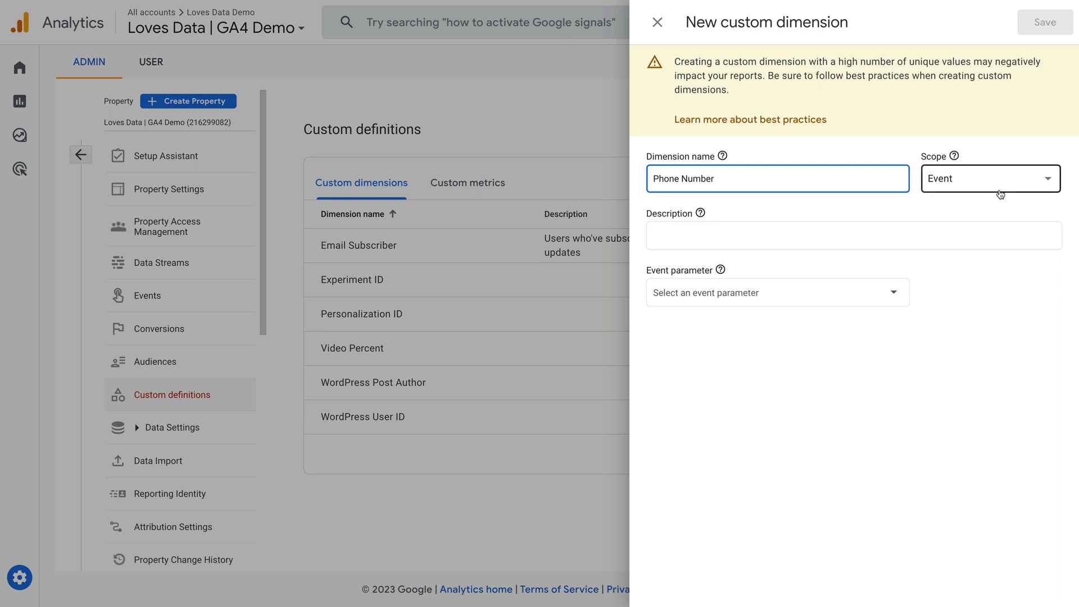
{"action": "left_click", "coordinate": [813, 295]}
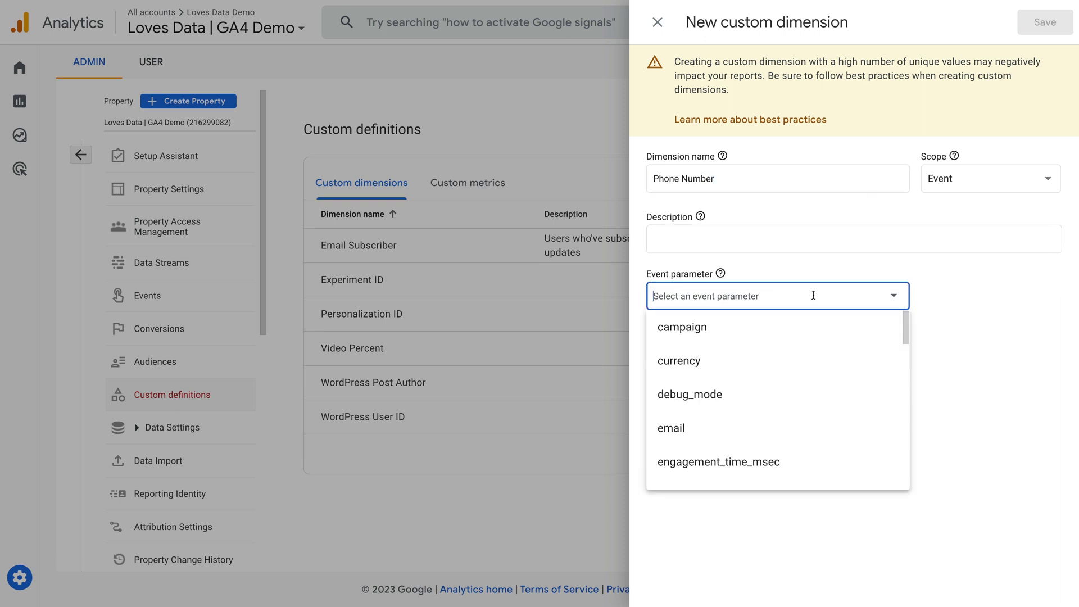
{"action": "type", "text": "phone_number"}
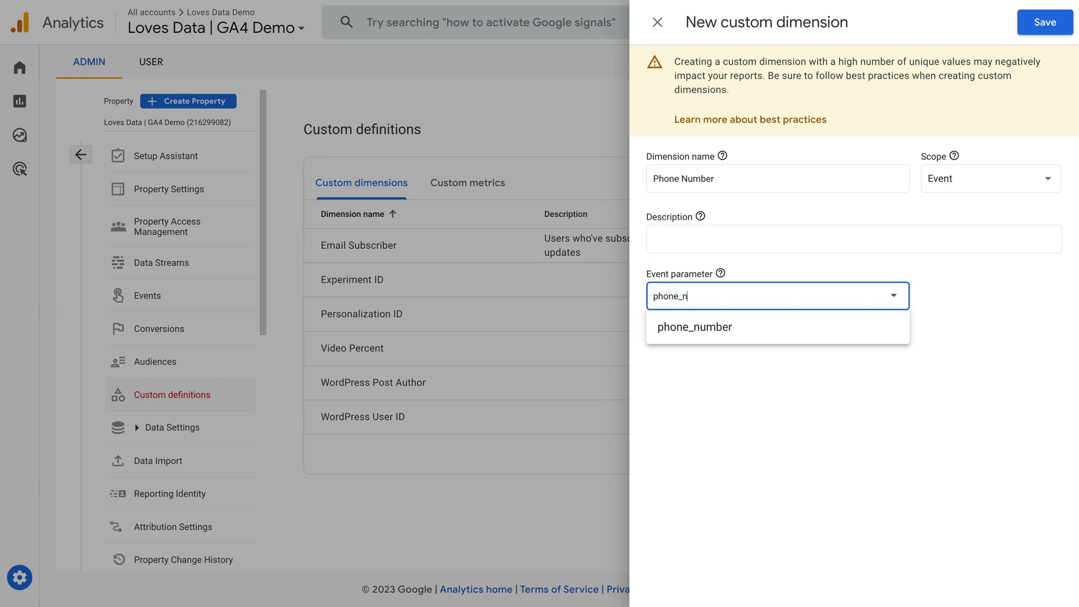
{"action": "left_click", "coordinate": [844, 280]}
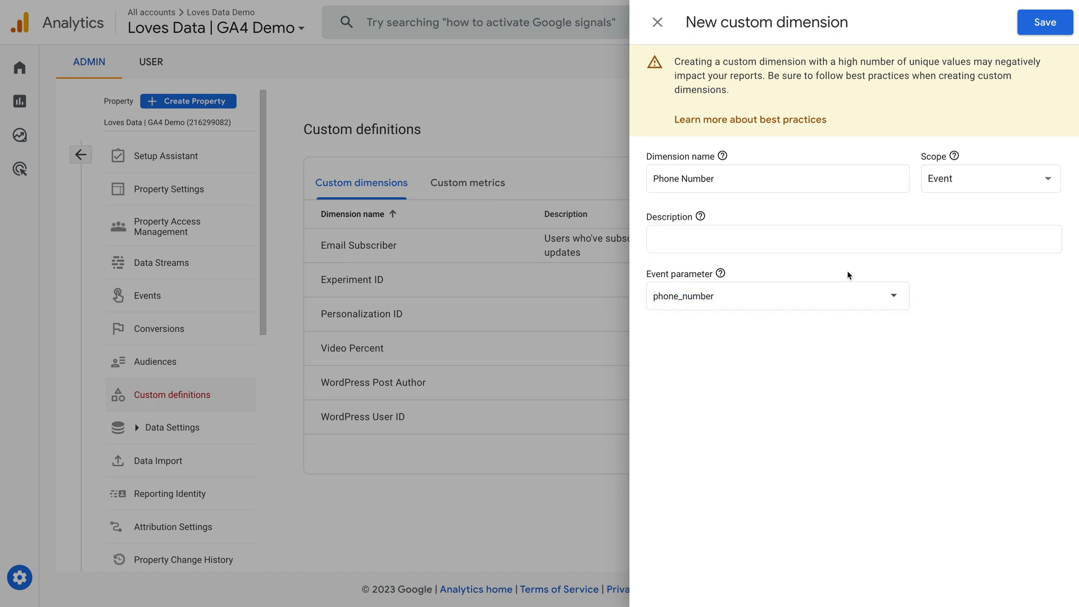
{"action": "left_click", "coordinate": [1033, 23]}
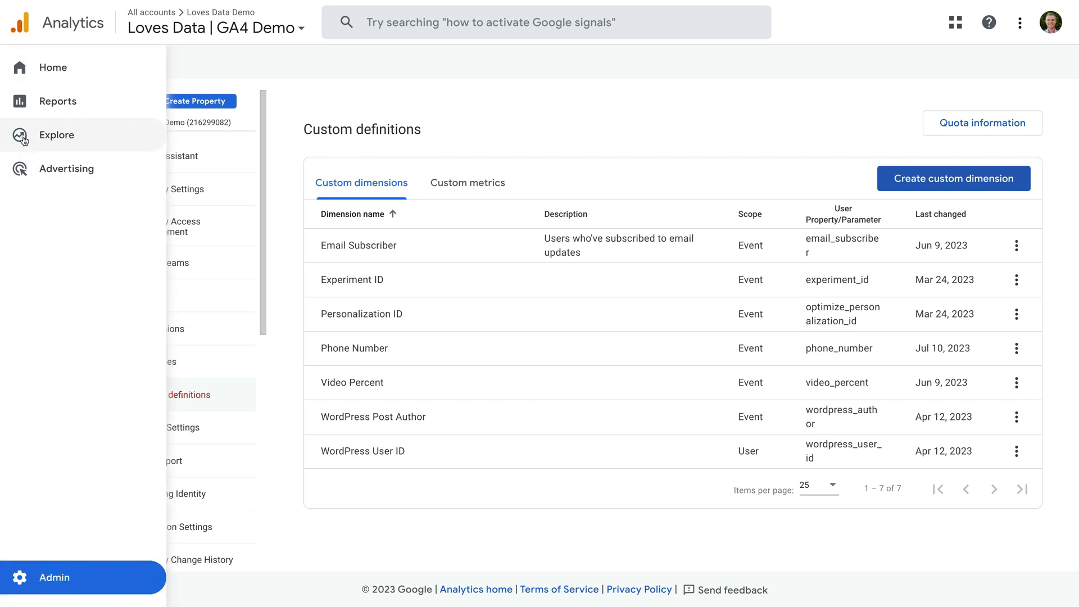
Step: Start a blank exploration and import the custom dimension Phone Number into it
{"action": "left_click", "coordinate": [73, 139]}
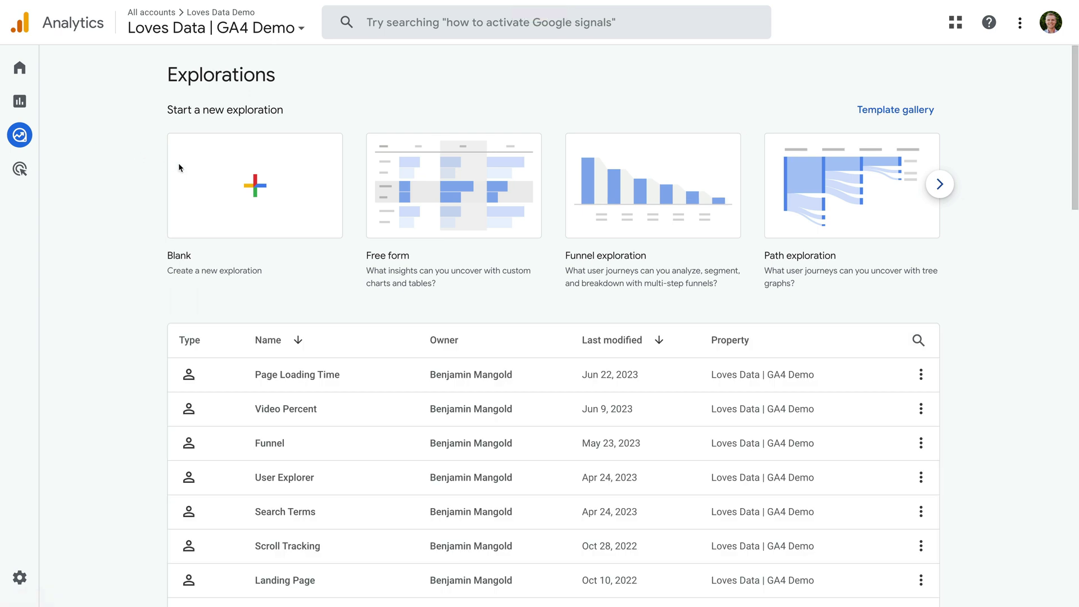
{"action": "left_click", "coordinate": [286, 190]}
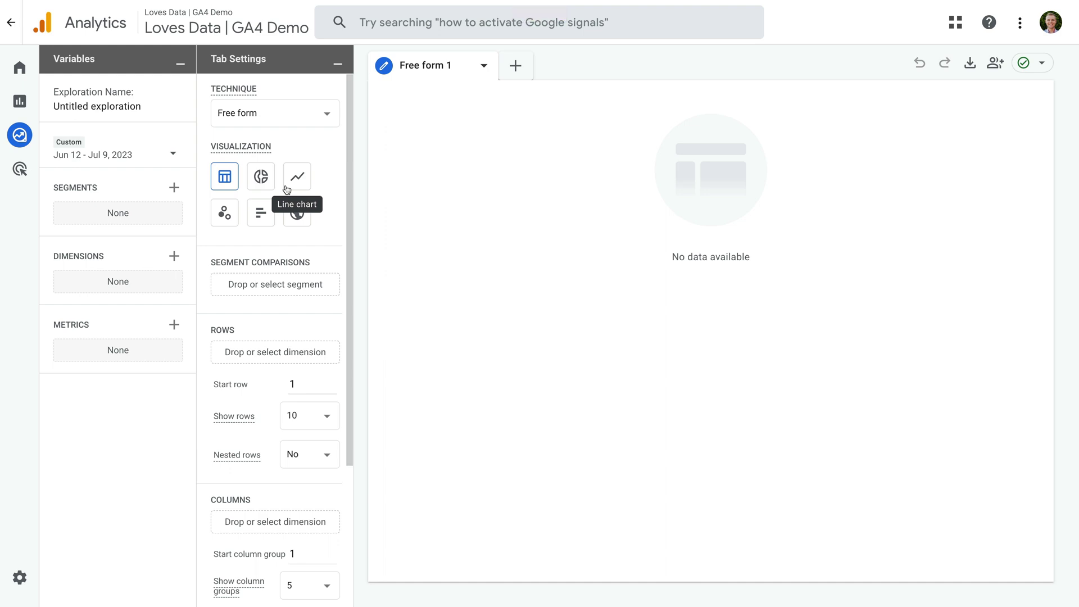
{"action": "left_click", "coordinate": [175, 258]}
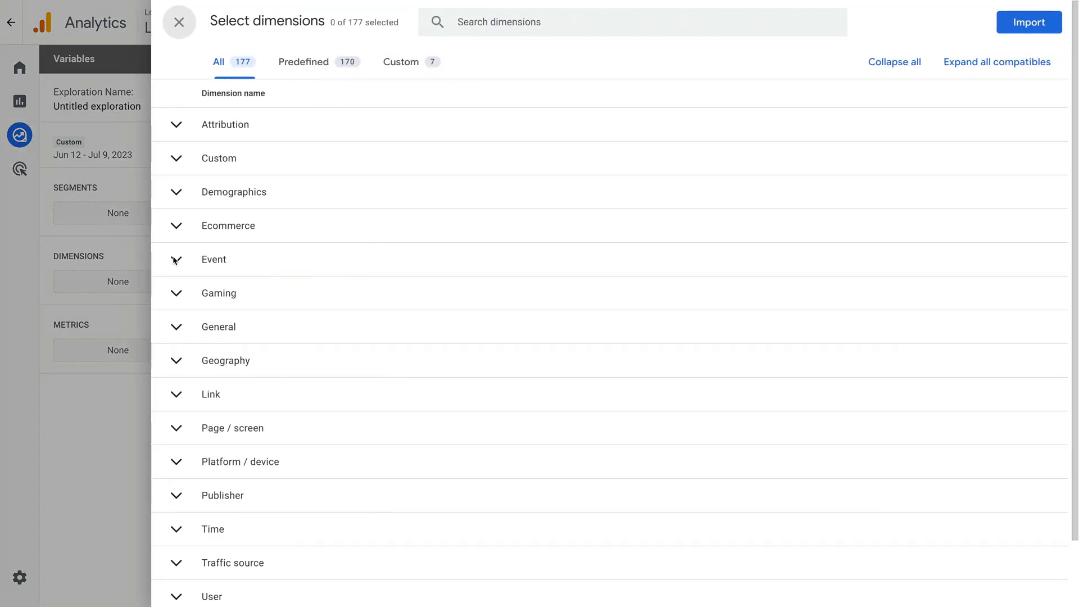
{"action": "left_click", "coordinate": [473, 27]}
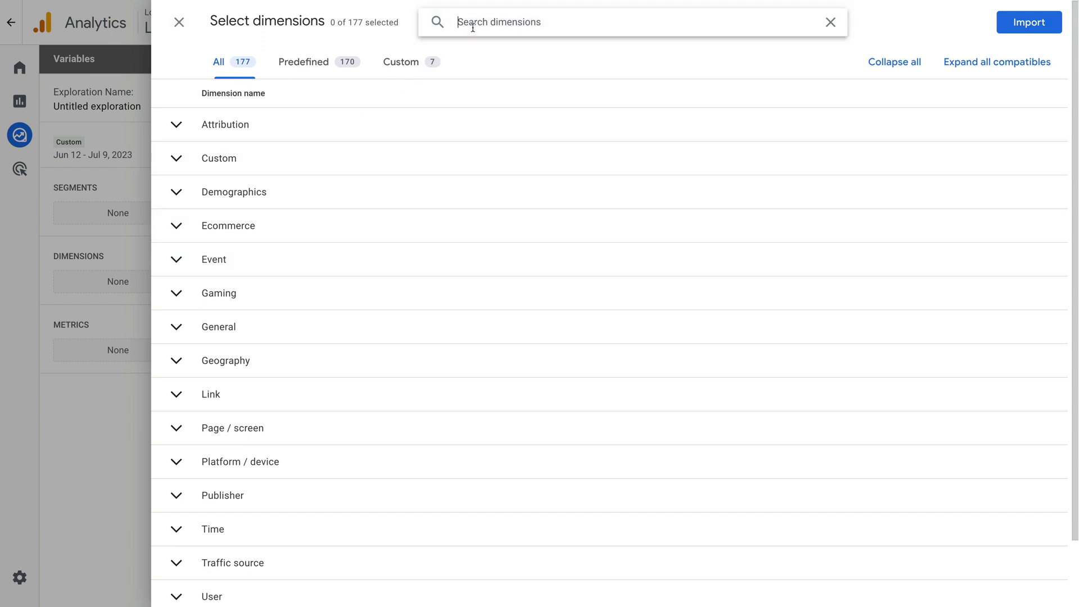
{"action": "type", "text": "Phone Number"}
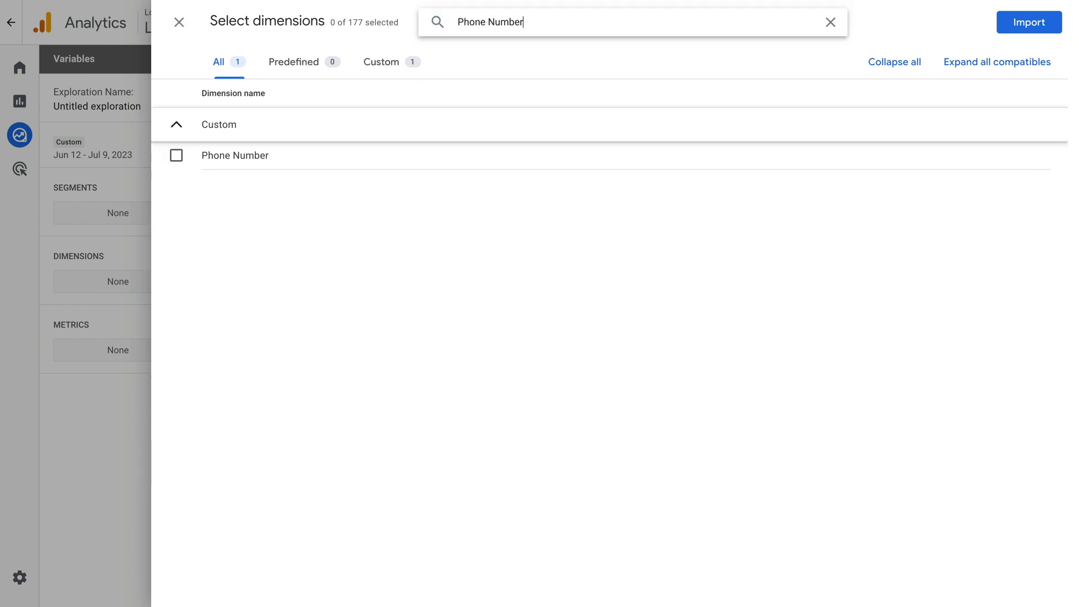
{"action": "left_click", "coordinate": [176, 156]}
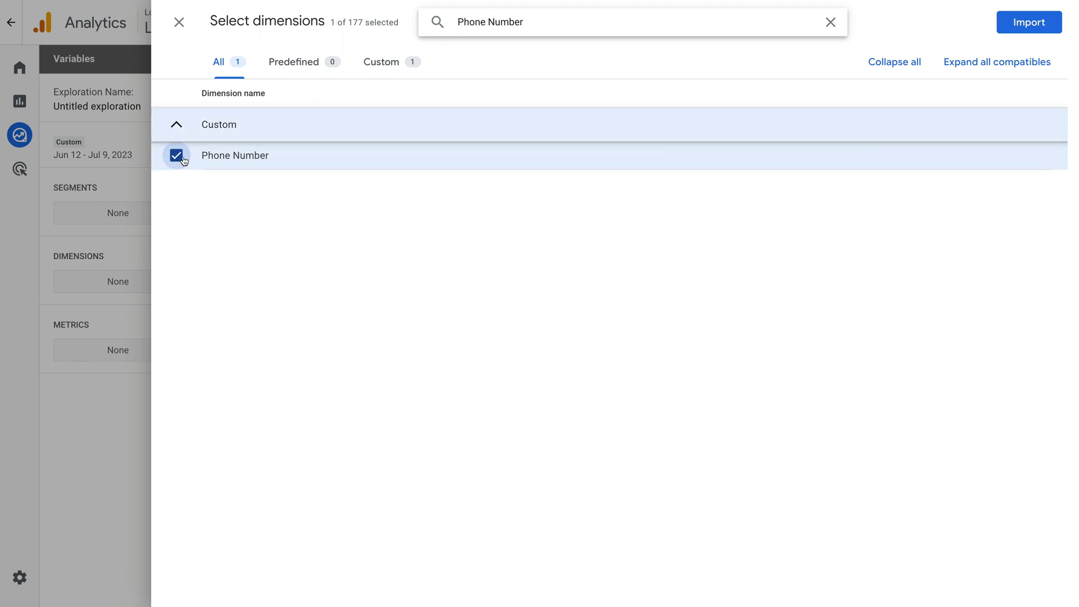
{"action": "left_click", "coordinate": [1033, 27]}
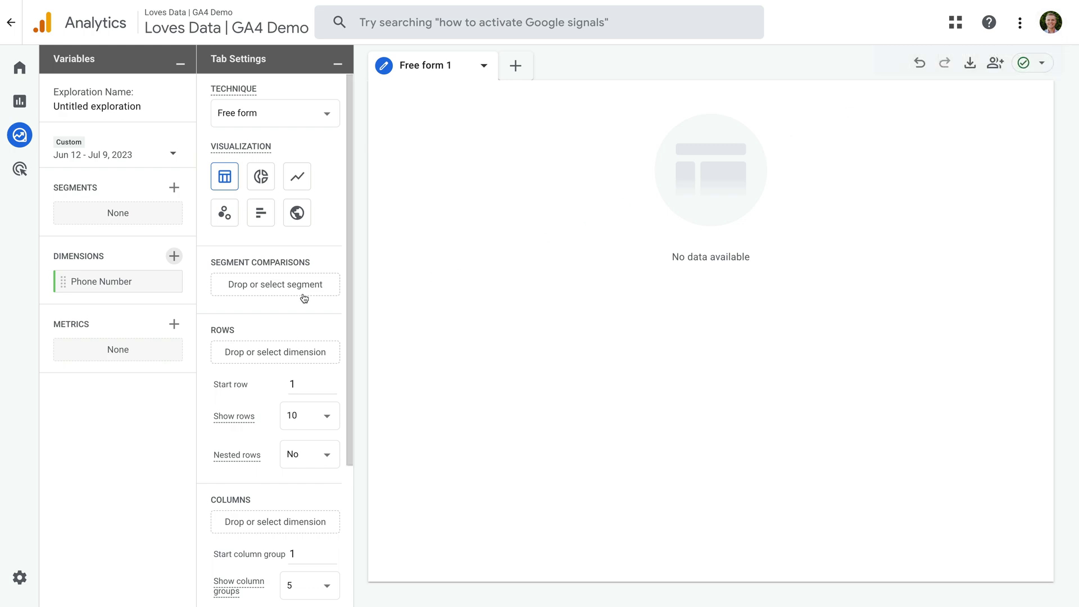
Step: Import the Event count metric and build the table with Phone Number as rows and Event count as values
{"action": "left_click", "coordinate": [174, 325]}
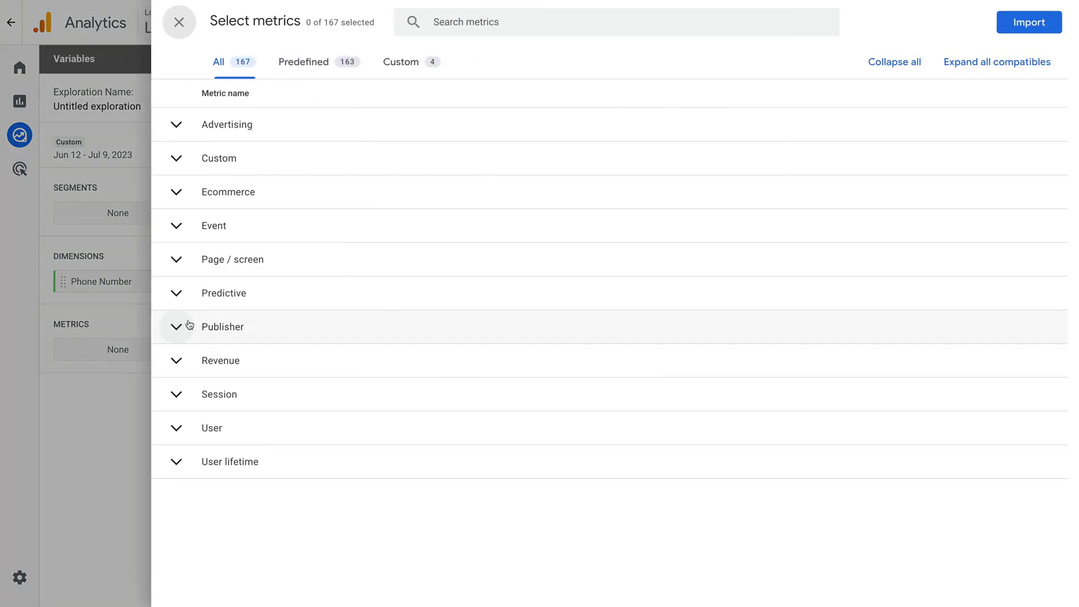
{"action": "left_click", "coordinate": [471, 22]}
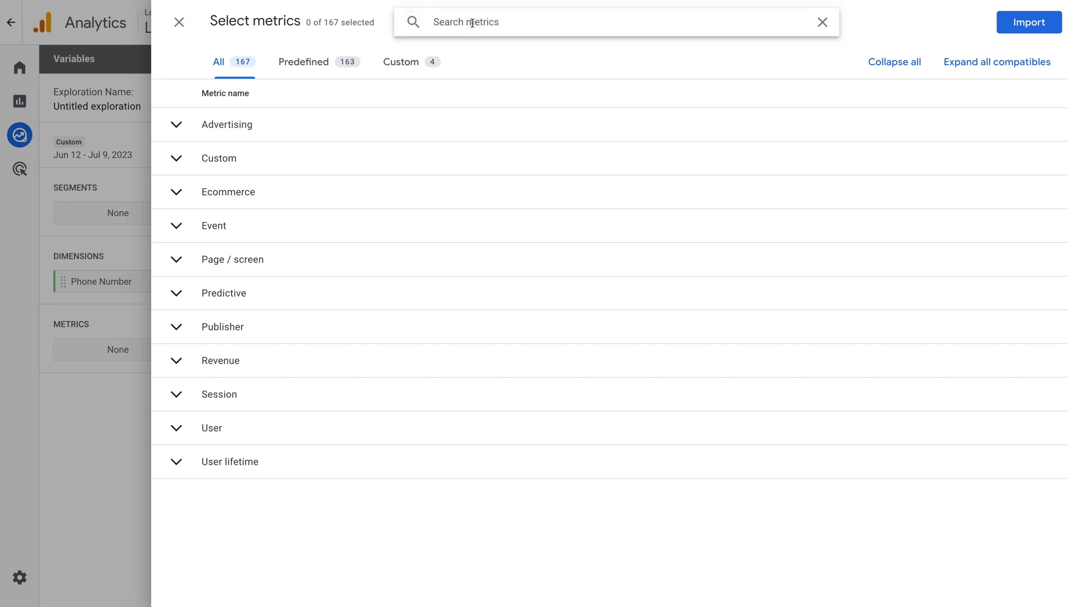
{"action": "type", "text": "Event Count"}
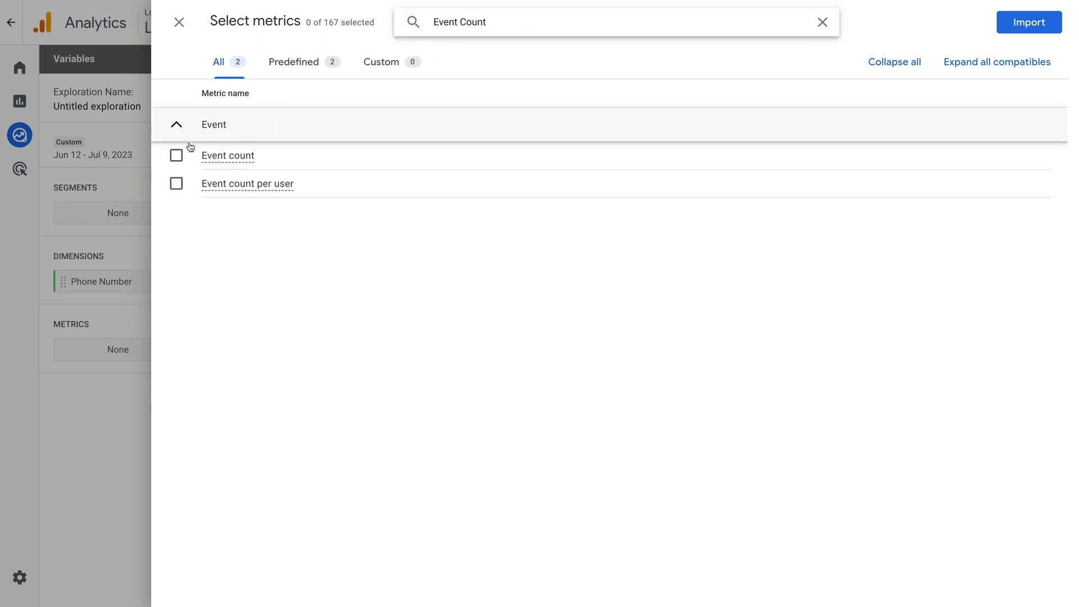
{"action": "left_click", "coordinate": [176, 156]}
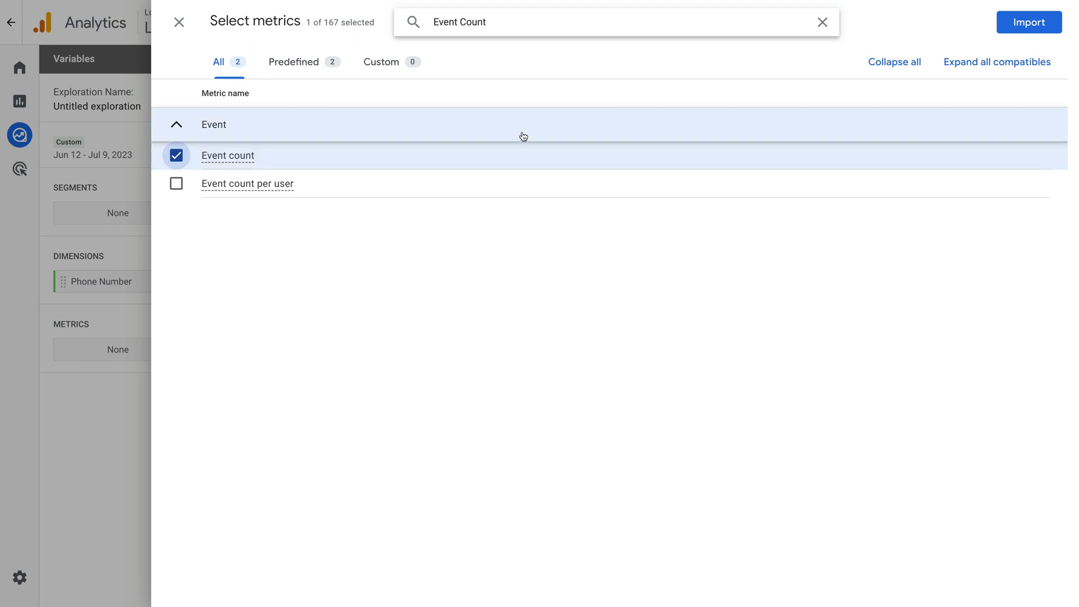
{"action": "left_click", "coordinate": [1017, 27]}
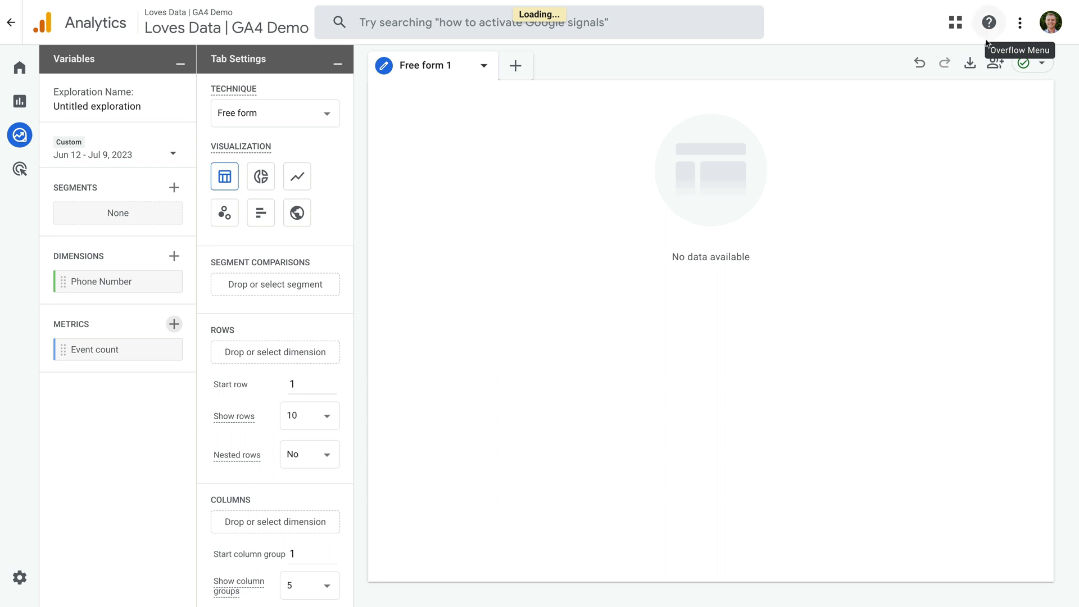
{"action": "double_click", "coordinate": [120, 280]}
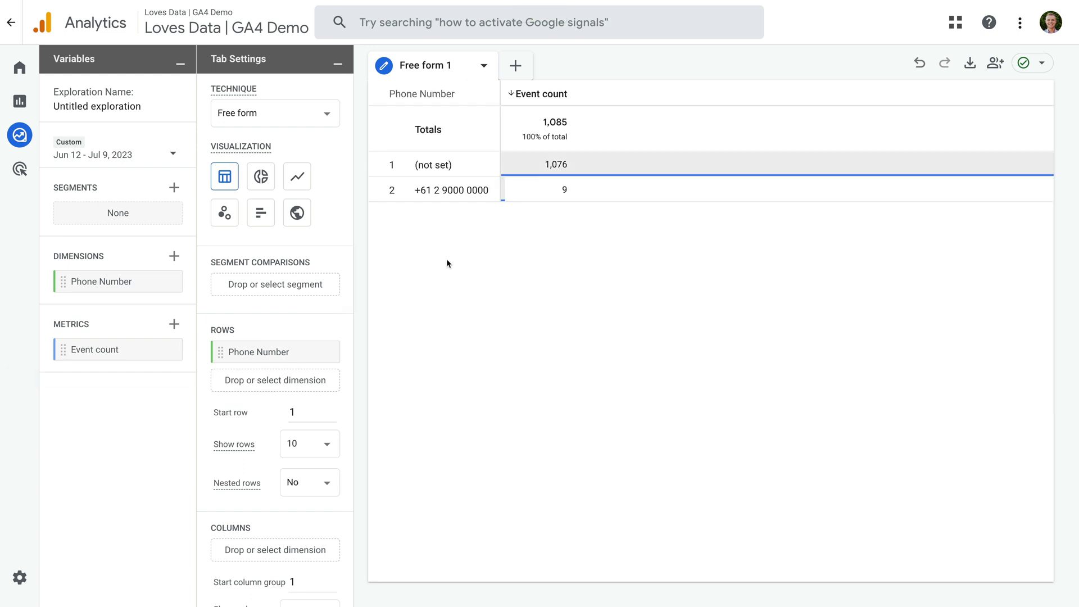
Step: Filter the exploration to rows whose Phone Number does not contain "(not set)"
{"action": "left_click_drag", "start_coordinate": [415, 165], "coordinate": [450, 165]}
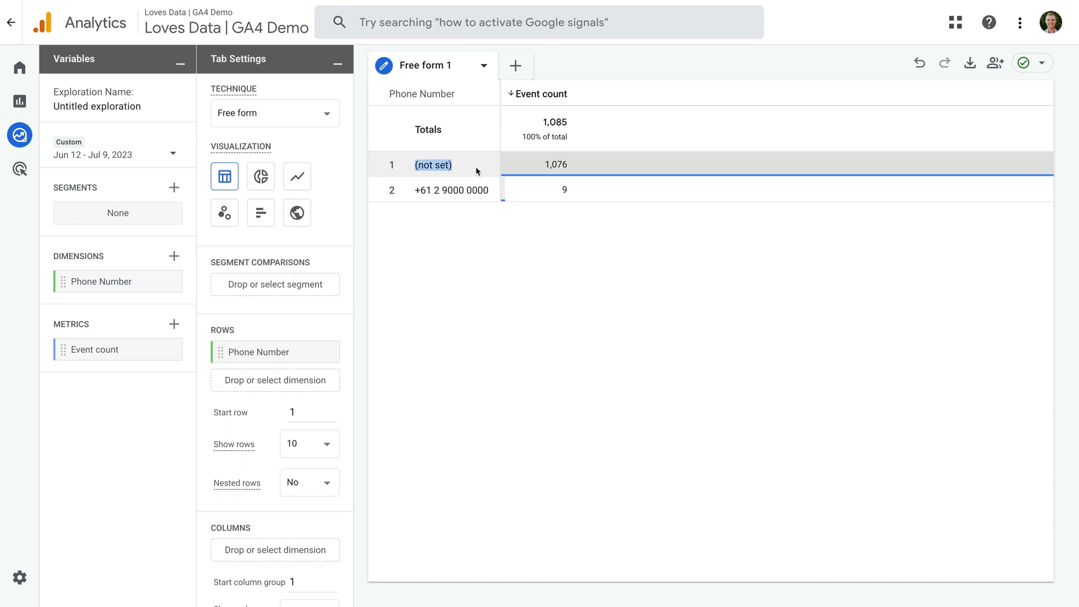
{"action": "scroll", "coordinate": [344, 346], "scroll_direction": "down", "scroll_amount": 4}
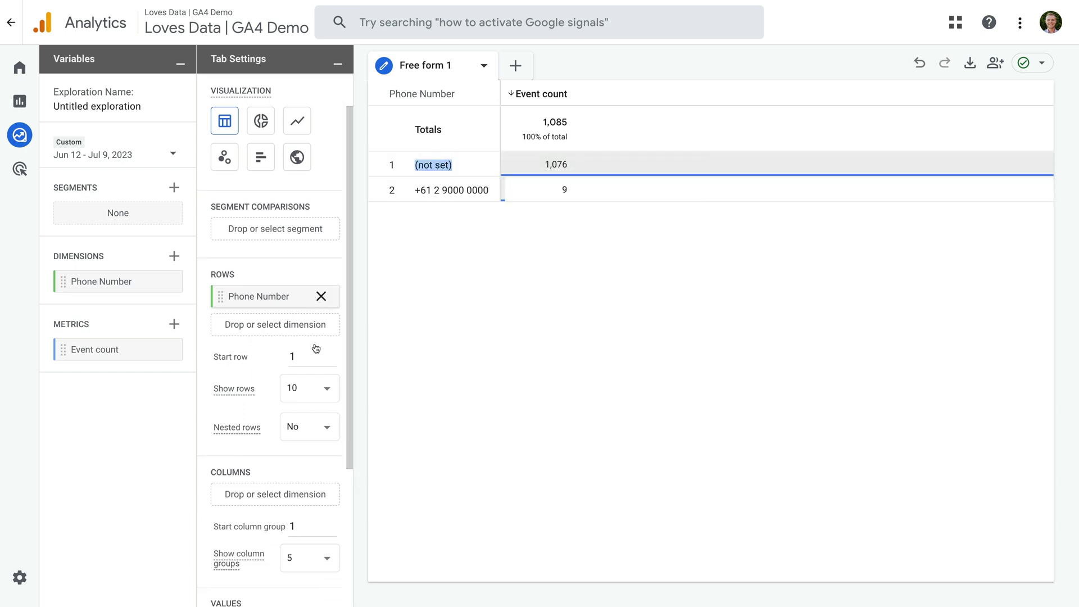
{"action": "left_click", "coordinate": [283, 575]}
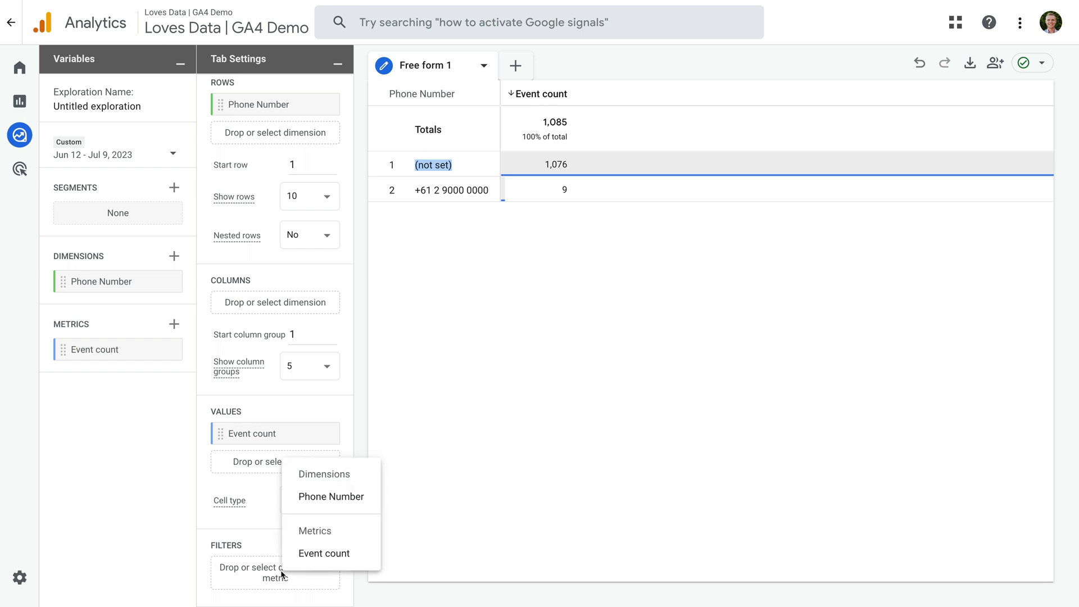
{"action": "left_click", "coordinate": [346, 497]}
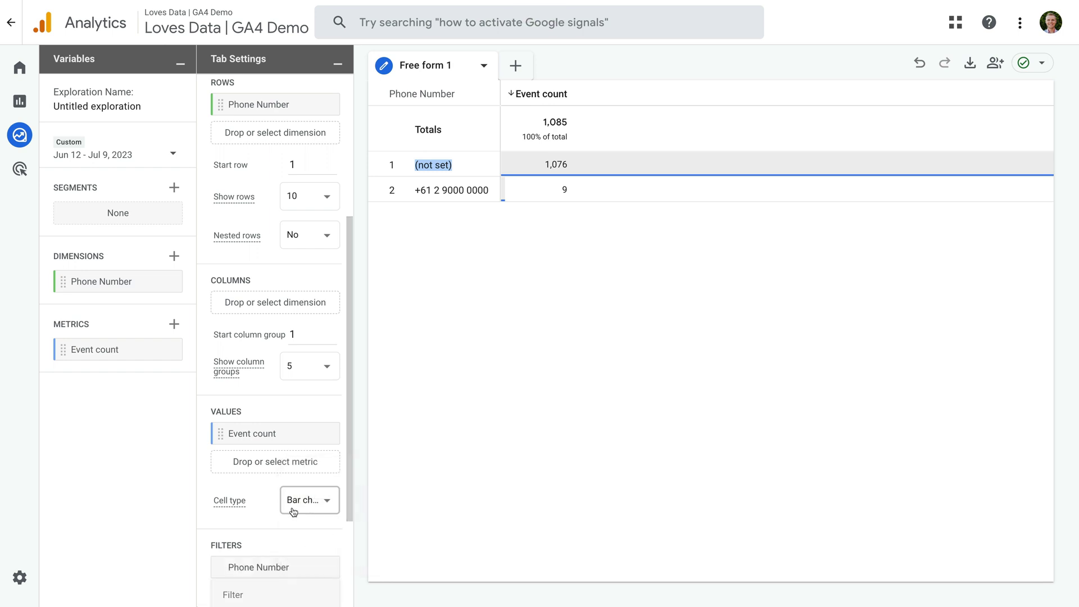
{"action": "left_click", "coordinate": [291, 471]}
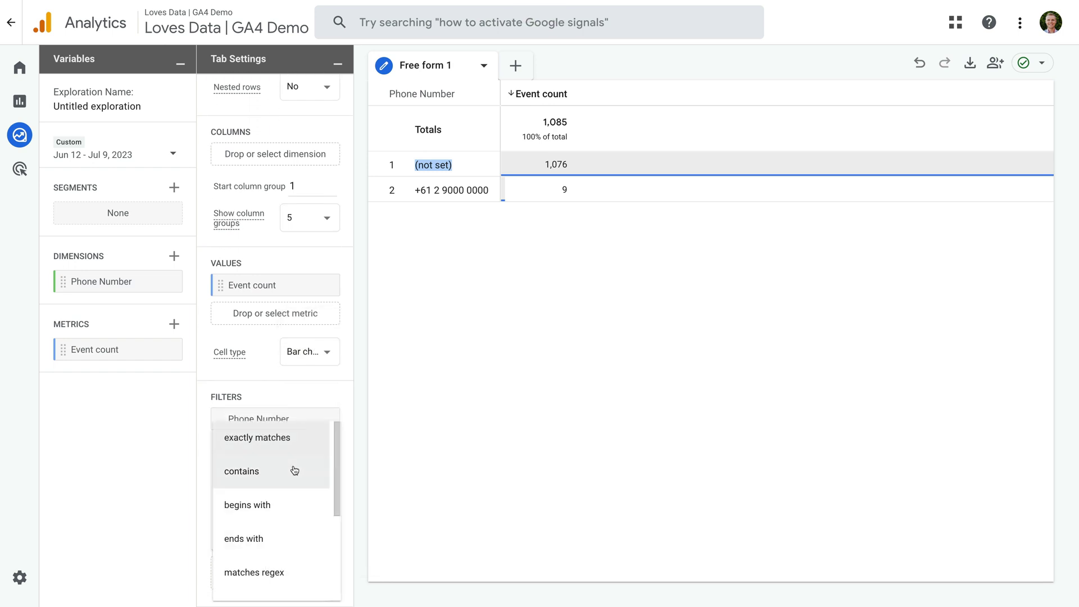
{"action": "scroll", "coordinate": [290, 477], "scroll_direction": "down", "scroll_amount": 3}
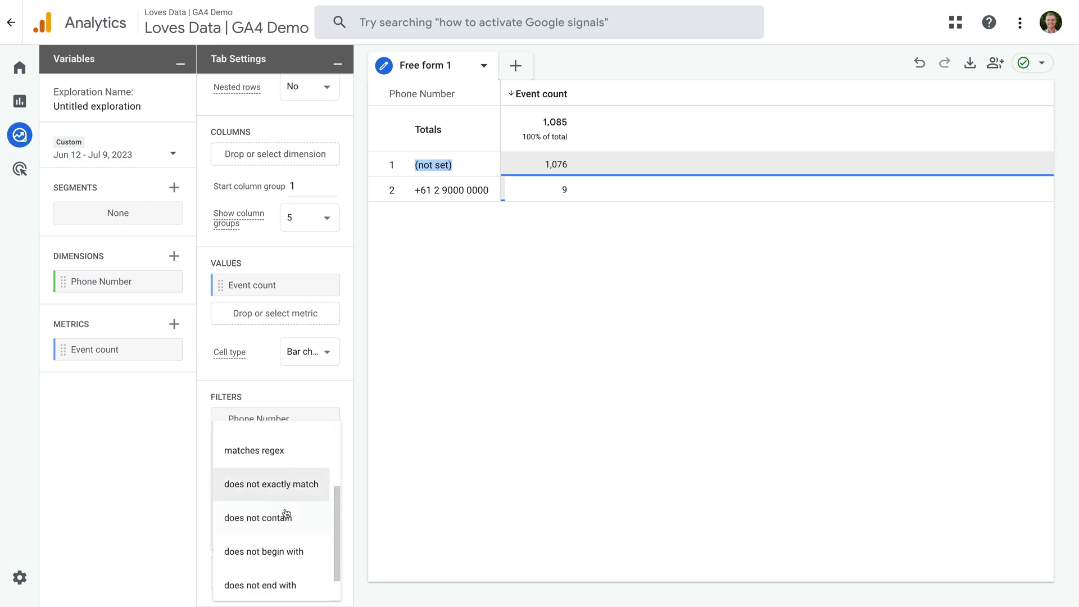
{"action": "left_click", "coordinate": [284, 516]}
{"action": "left_click", "coordinate": [273, 503]}
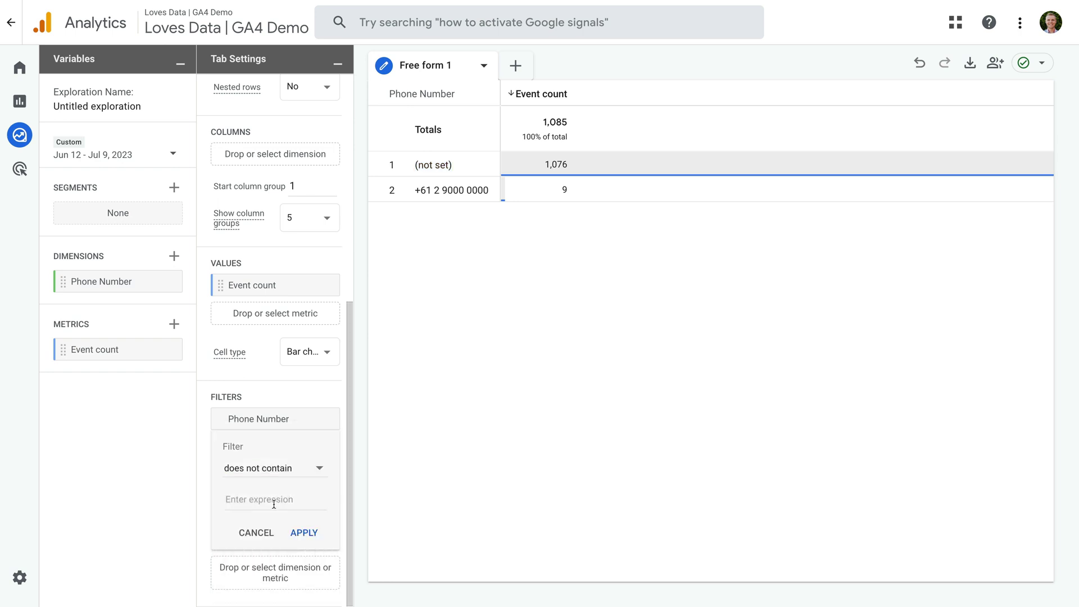
{"action": "type", "text": "(not set)"}
{"action": "left_click", "coordinate": [303, 532]}
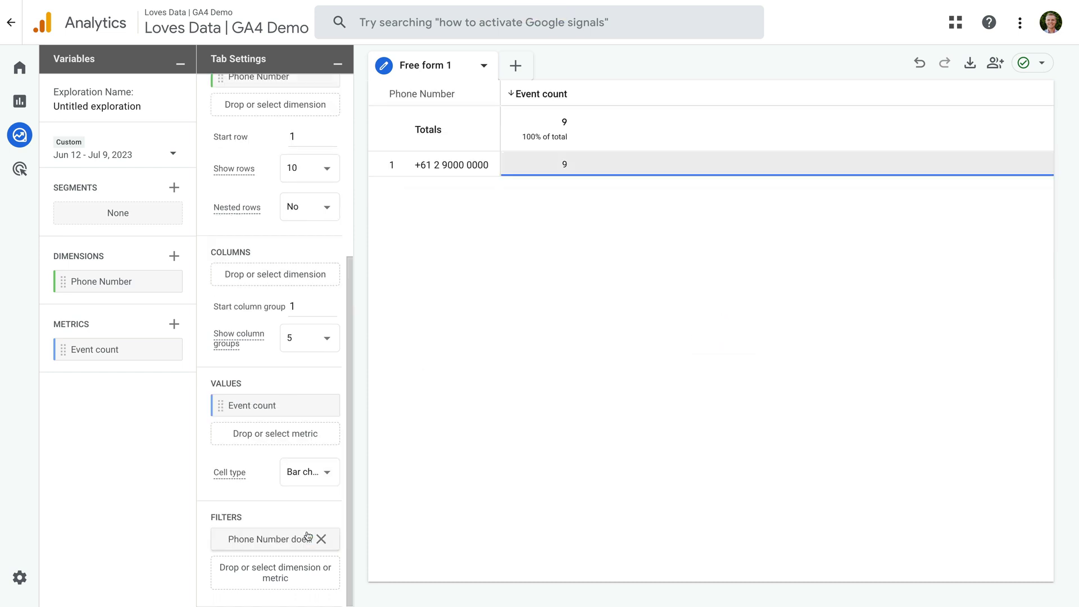